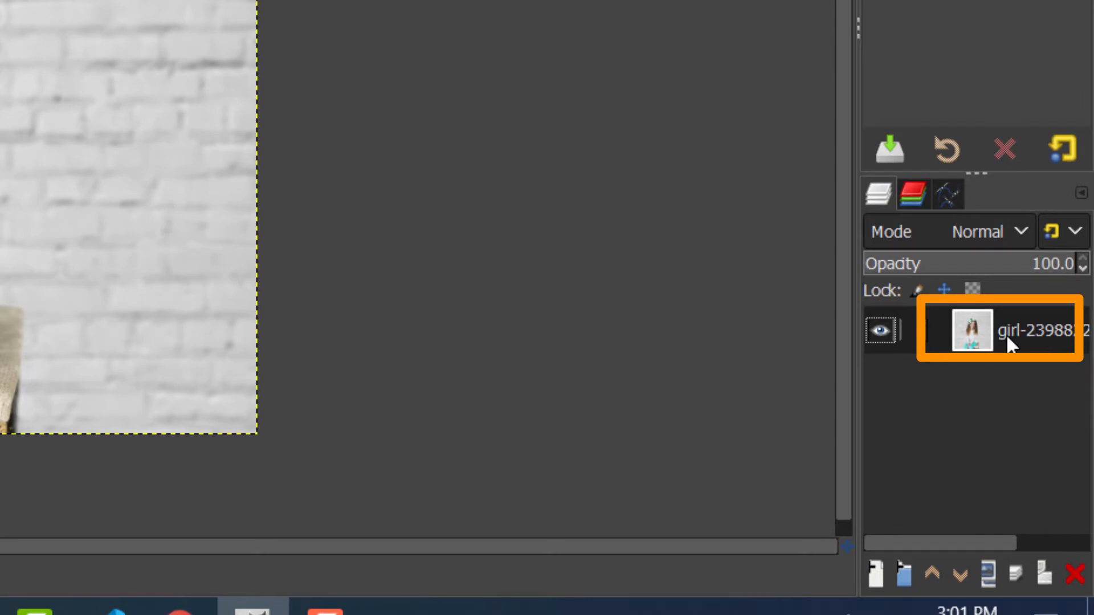
Examine the alpha channel options available for the girl photo layer.
right_click(1006, 334)
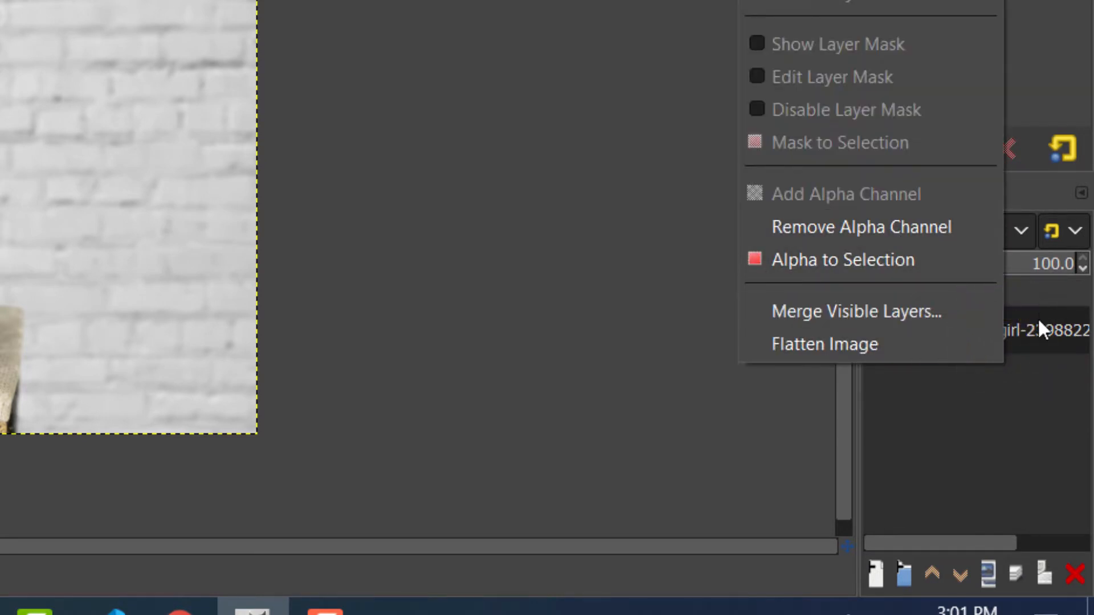
click(1033, 334)
right_click(1005, 333)
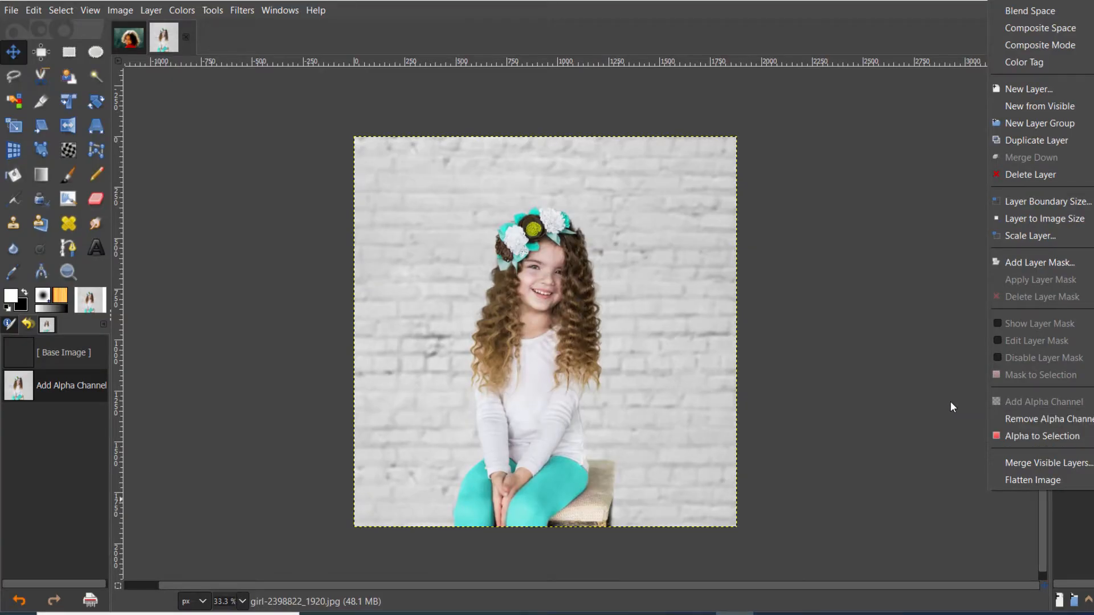
click(950, 403)
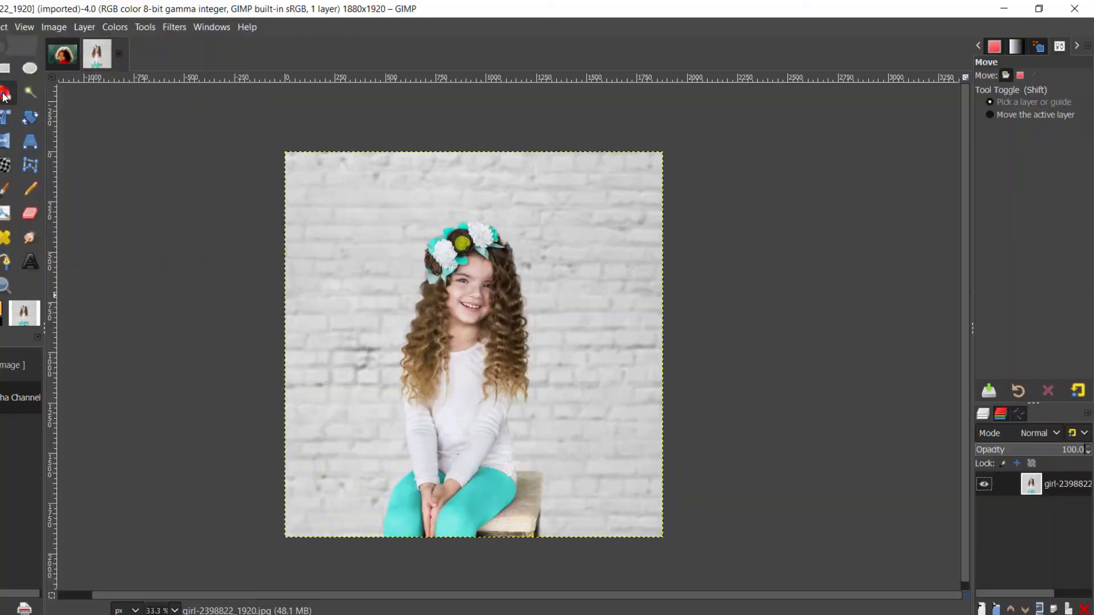
Activate the Foreground Select tool with a stroke width of 172 and the Matting Levin engine.
click(118, 137)
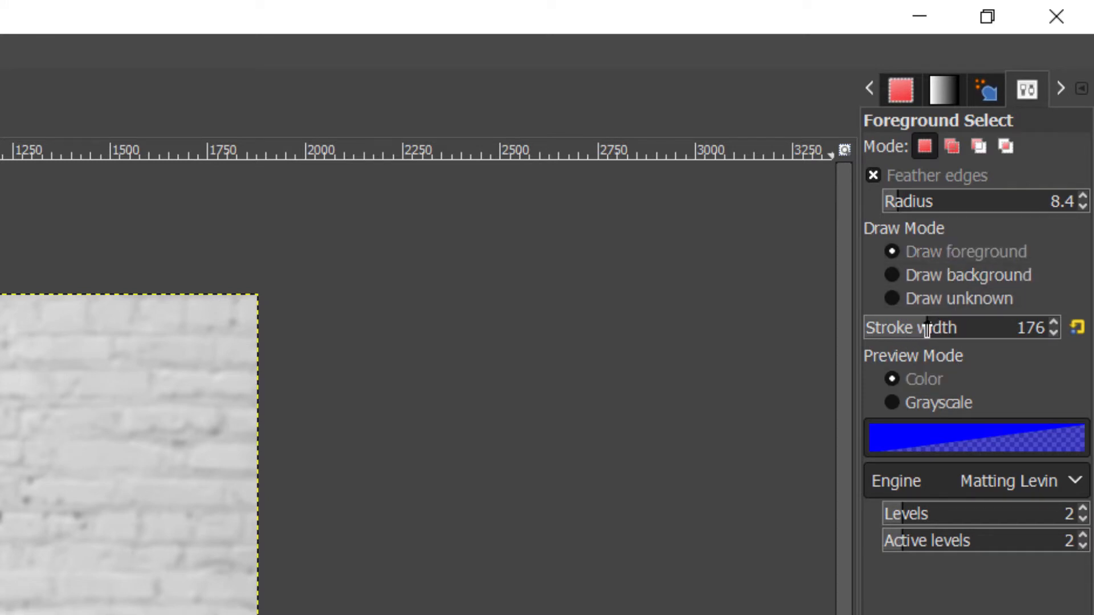
mouse_move(924, 328)
mouse_down()
mouse_move(908, 310)
mouse_move(922, 330)
mouse_up()
click(977, 484)
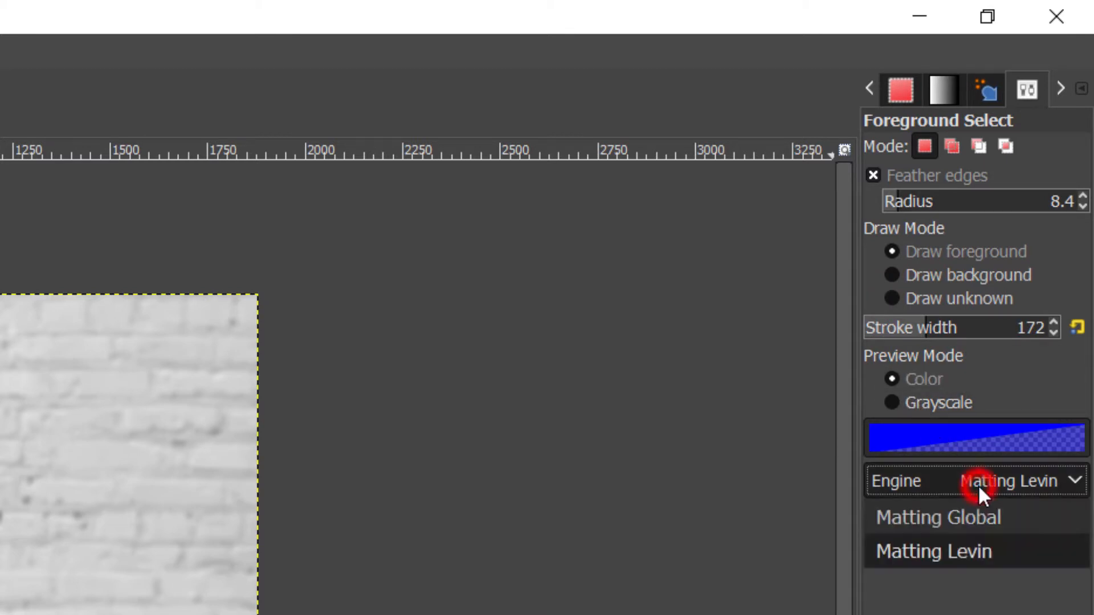
click(973, 549)
click(990, 604)
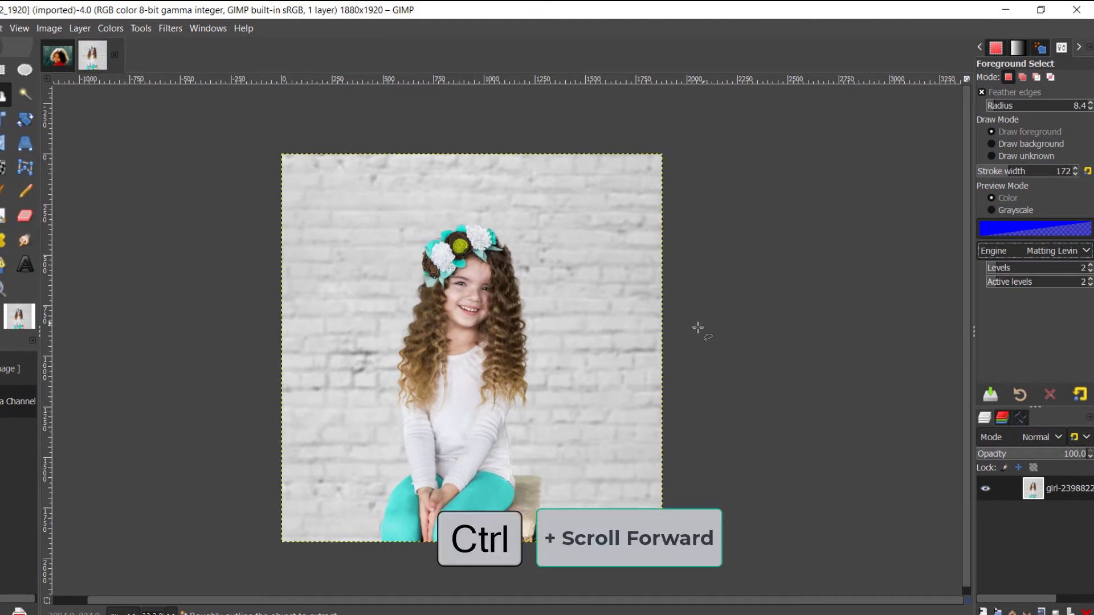
Draw a rough closed outline around the girl with Foreground Select and confirm it to start marking the foreground.
scroll(460, 368, up, 2)
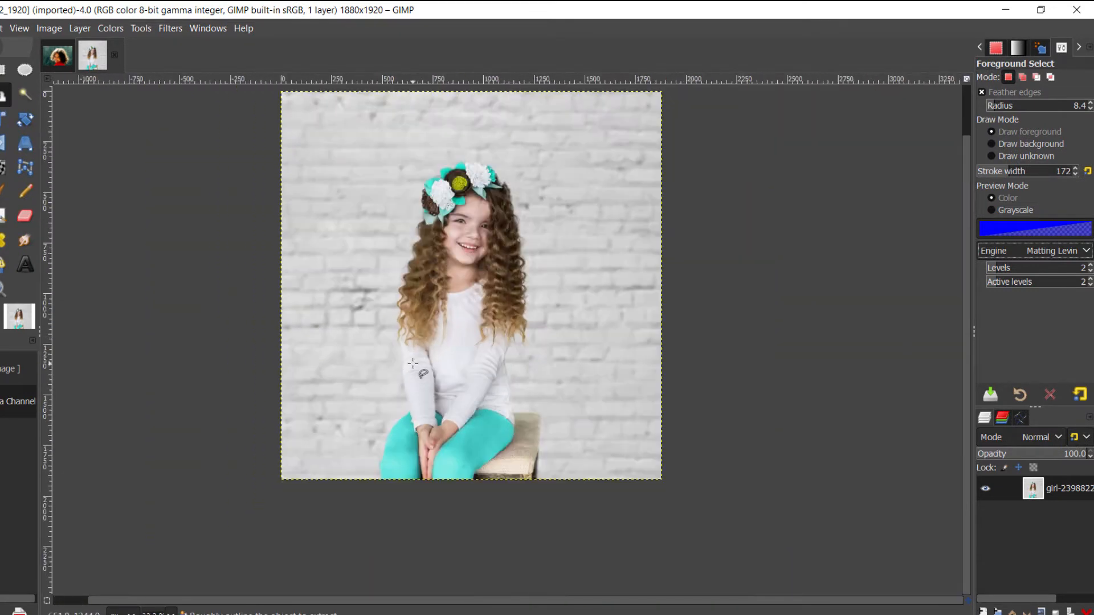
scroll(392, 237, up, 2)
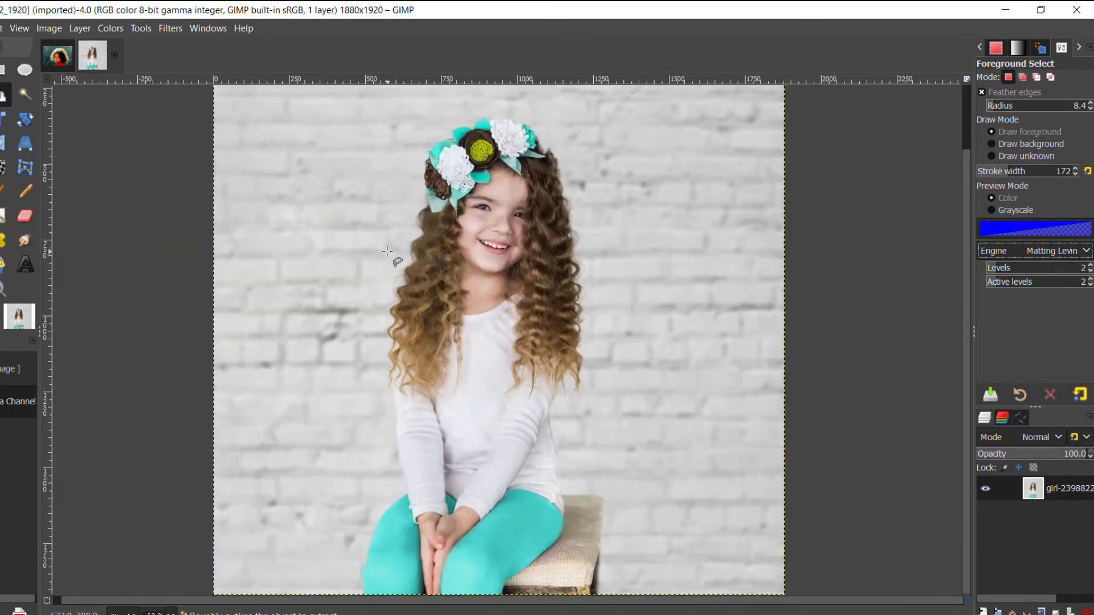
mouse_move(356, 228)
mouse_down()
mouse_move(423, 112)
mouse_move(448, 97)
mouse_move(519, 96)
mouse_move(607, 164)
mouse_move(631, 196)
mouse_move(634, 230)
mouse_move(632, 488)
mouse_move(614, 570)
mouse_up()
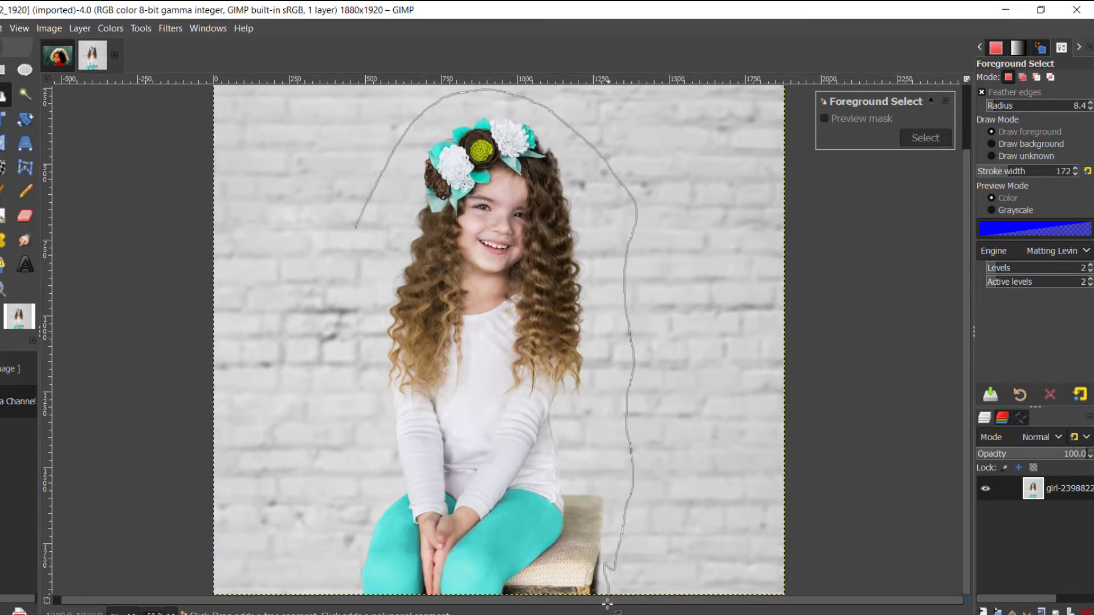
scroll(598, 546, down, 4)
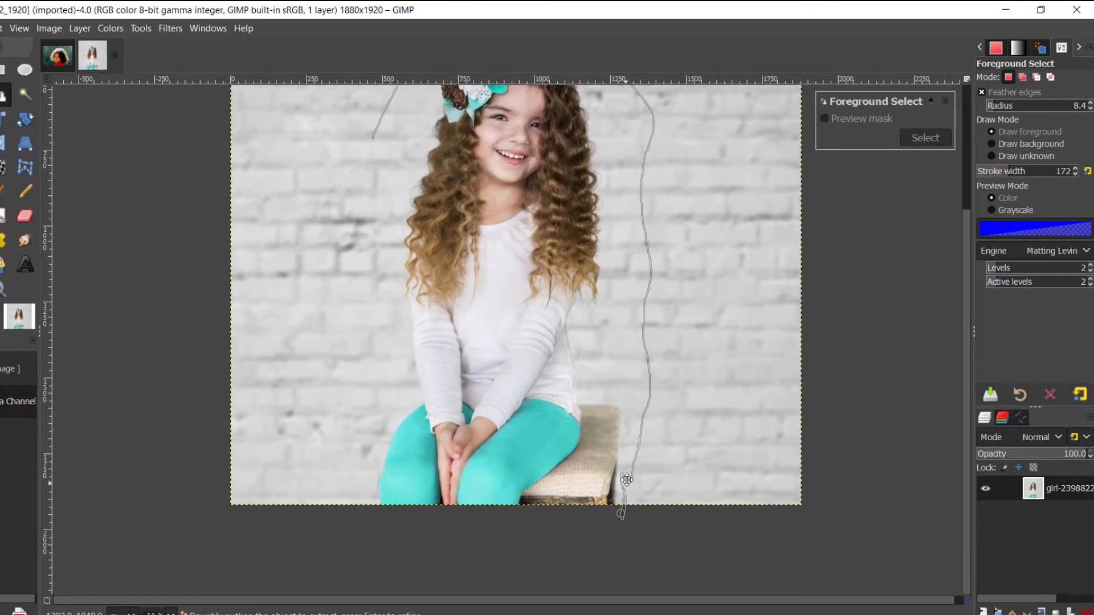
mouse_move(569, 531)
mouse_down()
mouse_move(457, 541)
mouse_move(414, 525)
mouse_up()
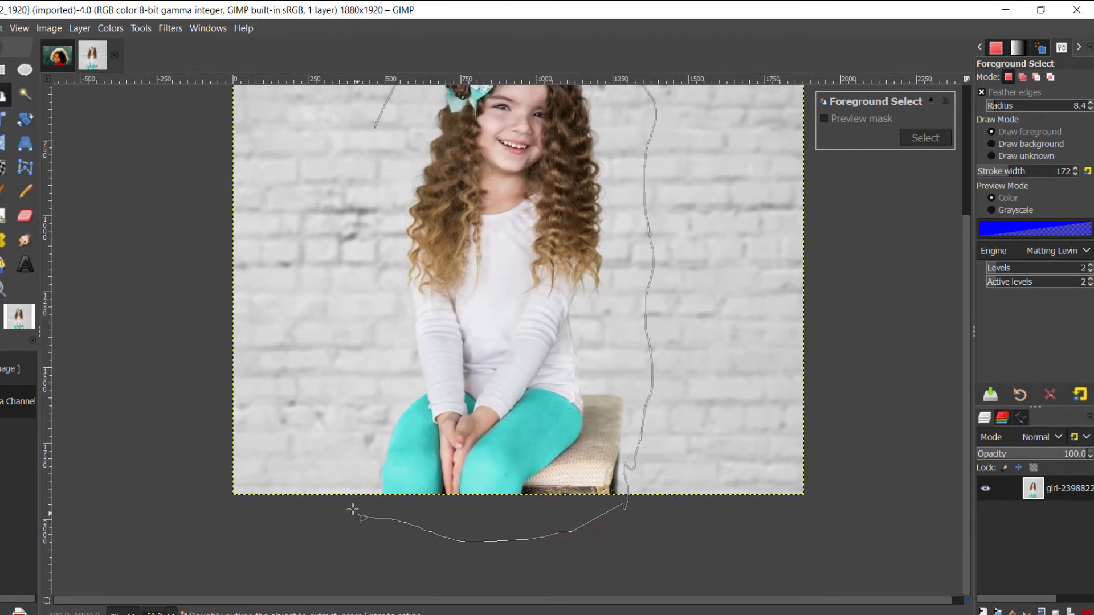
mouse_move(353, 510)
mouse_down()
mouse_move(384, 237)
mouse_move(374, 124)
mouse_up()
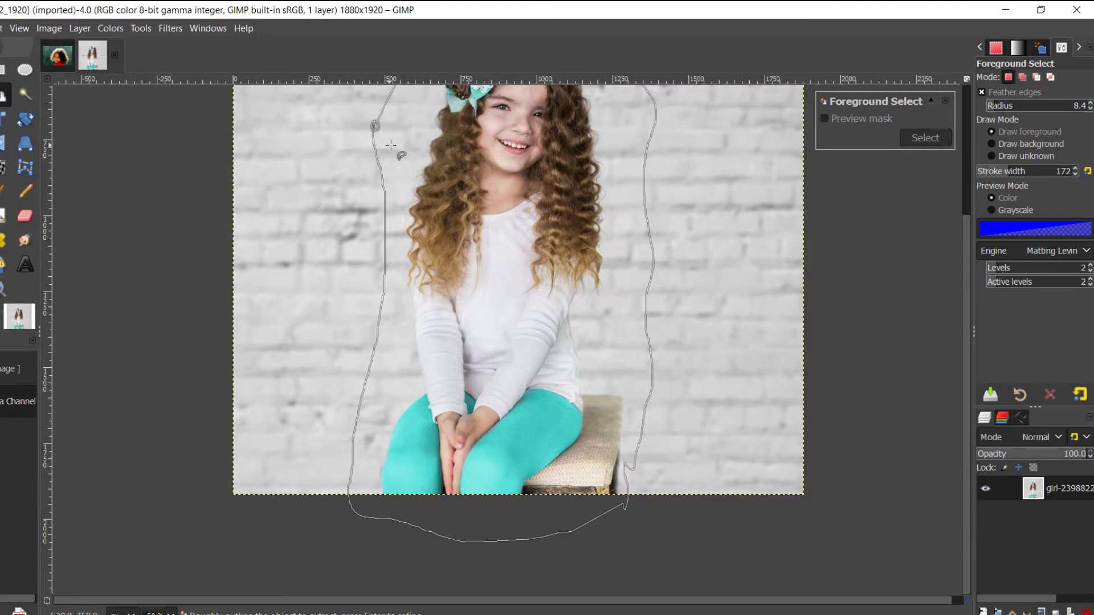
scroll(391, 145, up, 3)
key(Return)
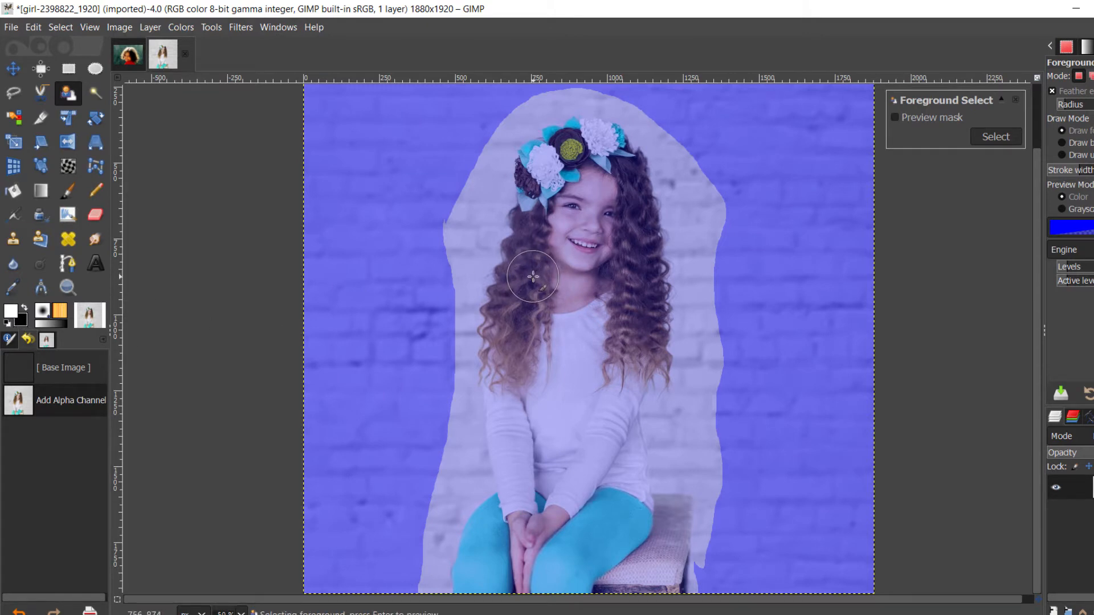
Mark the girl's face, flower headband, inner hair and upper shirt as foreground.
mouse_move(534, 277)
mouse_down()
mouse_move(550, 214)
mouse_move(536, 174)
mouse_move(605, 151)
mouse_move(598, 140)
mouse_move(625, 231)
mouse_move(618, 336)
mouse_up()
mouse_move(582, 207)
mouse_down()
mouse_move(570, 271)
mouse_move(578, 331)
mouse_up()
mouse_move(527, 279)
mouse_down()
mouse_move(520, 330)
mouse_move(608, 338)
mouse_up()
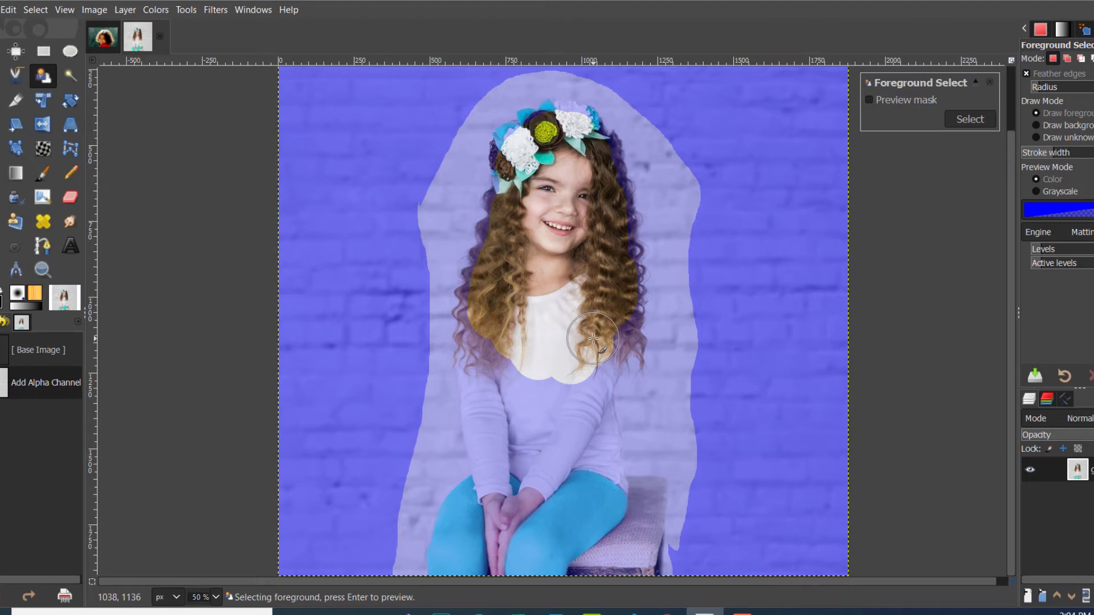
Set the refinement brush's stroke width to 116.
key(bracketleft)
key(bracketleft)
key(bracketleft)
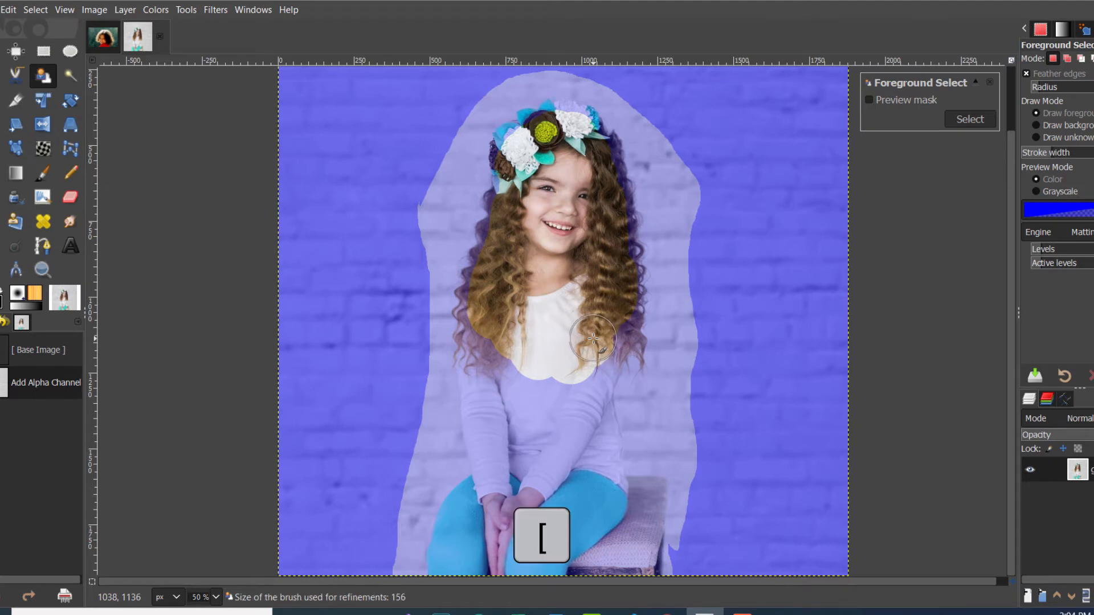
key(bracketleft)
key(bracketleft)
key(bracketleft)
key(bracketleft)
key(bracketright)
key(bracketright)
key(bracketright)
key(bracketright)
key(bracketright)
key(bracketright)
key(bracketright)
key(bracketright)
key(bracketright)
key(bracketright)
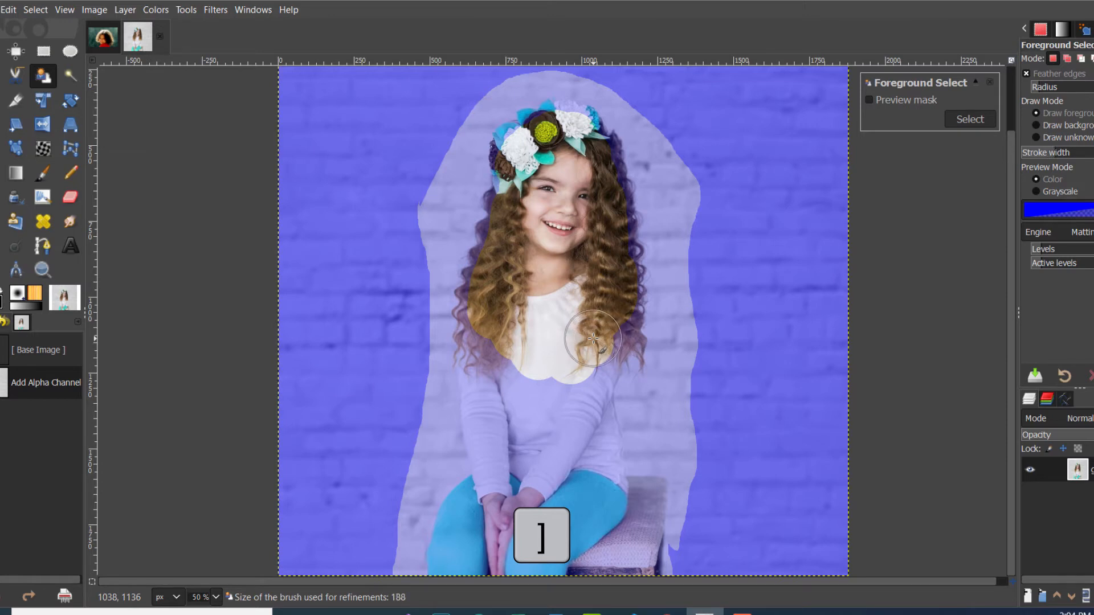
key(bracketleft)
key(bracketleft)
key(bracketleft)
key(bracketleft)
key(bracketleft)
key(bracketleft)
key(bracketleft)
key(bracketleft)
key(bracketleft)
key(bracketleft)
key(bracketleft)
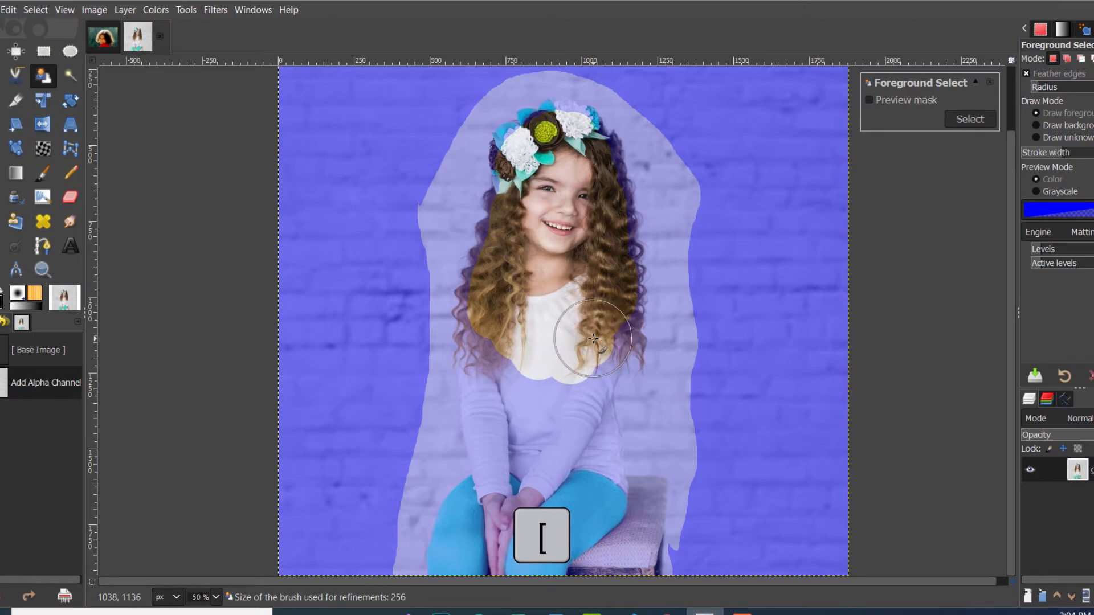
key(bracketleft)
key(bracketleft)
key(bracketleft)
key(bracketleft)
key(bracketleft)
key(bracketleft)
key(bracketleft)
key(bracketleft)
key(bracketleft)
key(bracketleft)
key(bracketleft)
key(bracketleft)
key(bracketleft)
key(bracketleft)
key(bracketleft)
key(bracketleft)
key(bracketleft)
key(bracketleft)
key(bracketleft)
key(bracketleft)
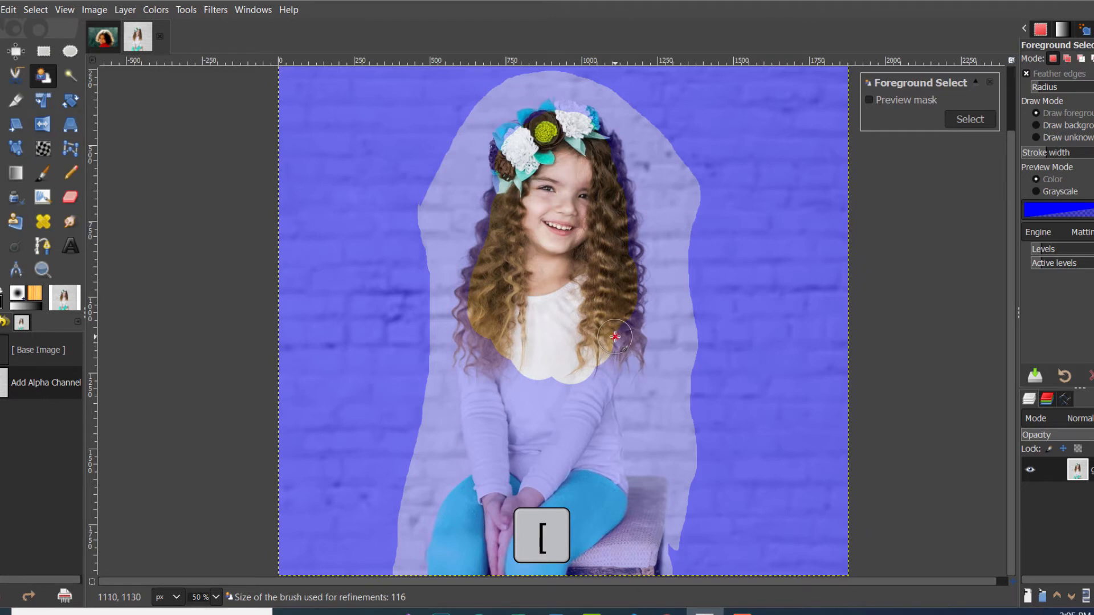
Paint the rest of the girl's shirt, sleeves, hands, leggings and hair as foreground, touching up the headband.
click(614, 337)
mouse_move(608, 356)
mouse_down()
mouse_move(605, 476)
mouse_move(547, 561)
mouse_up()
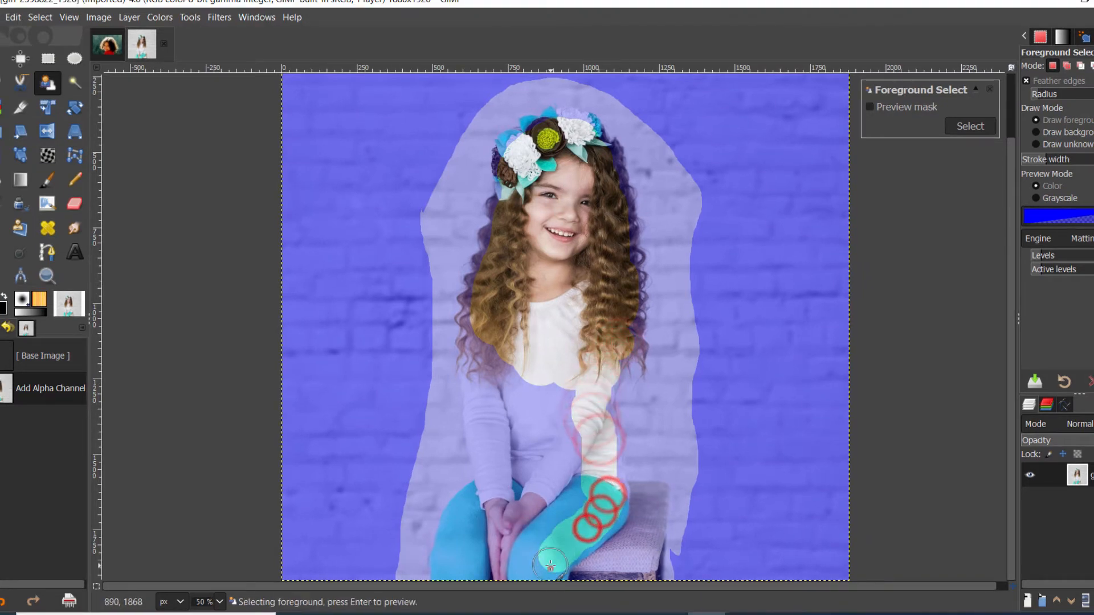
drag(479, 334, 502, 527)
drag(505, 350, 500, 415)
drag(530, 475, 527, 510)
drag(479, 500, 457, 541)
drag(461, 525, 451, 569)
drag(493, 517, 490, 570)
drag(535, 508, 520, 569)
click(530, 386)
click(559, 405)
click(503, 241)
click(518, 153)
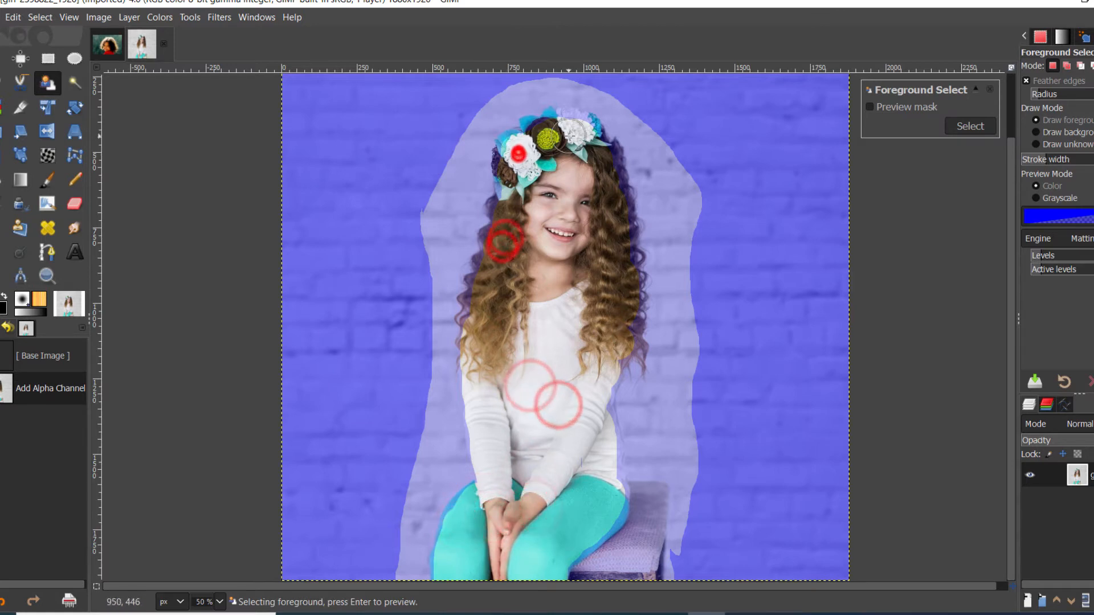
click(569, 129)
click(599, 166)
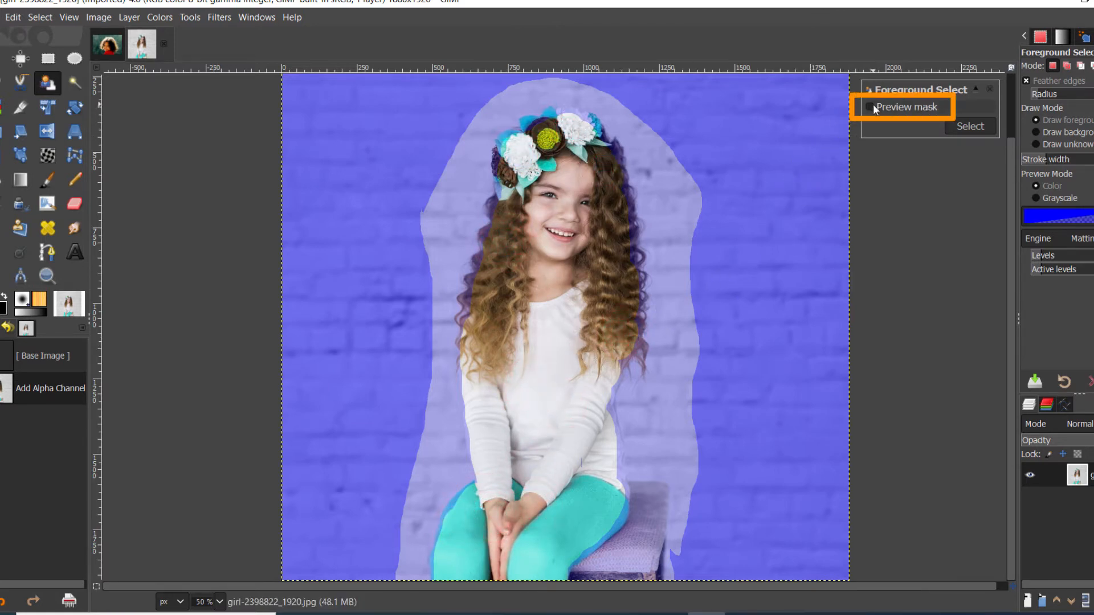
Preview the foreground mask and convert it into a selection.
click(871, 107)
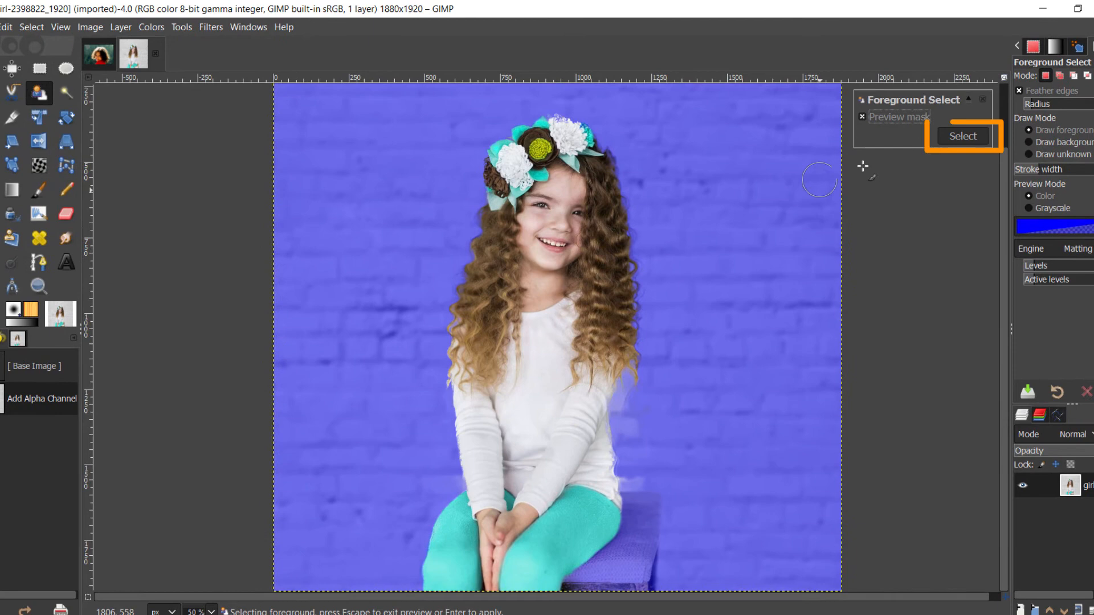
click(952, 136)
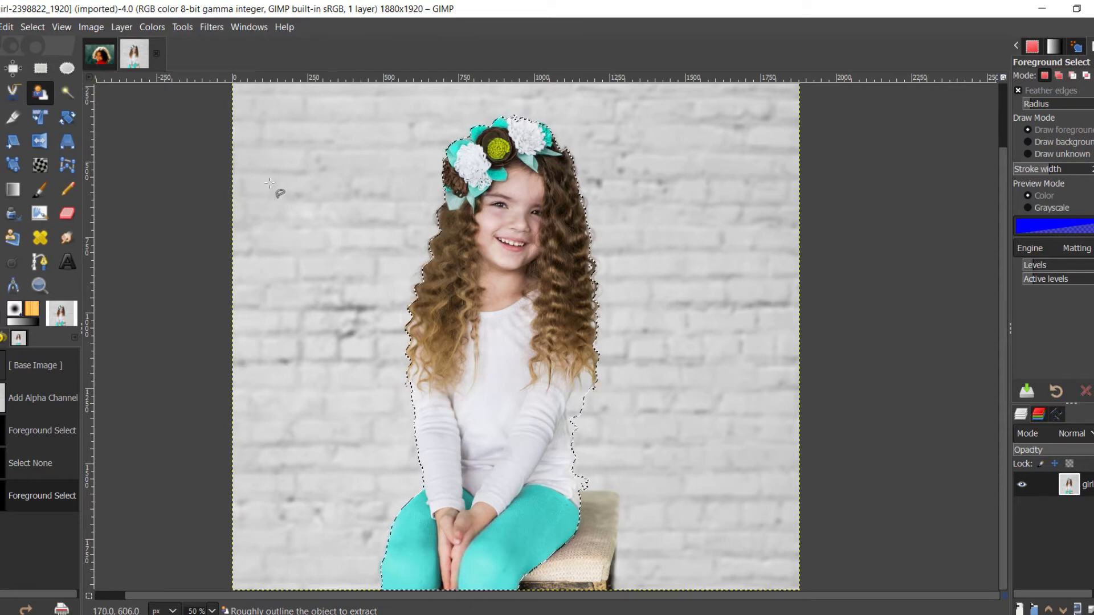
Invert the selection, delete the brick wall background to transparency, and deselect everything.
click(35, 25)
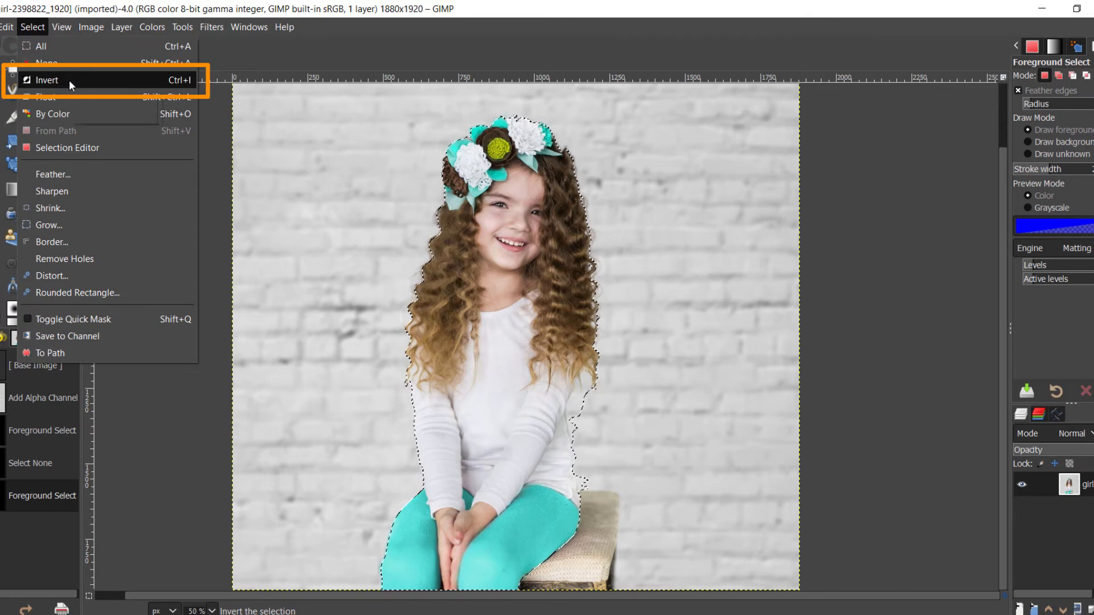
click(153, 83)
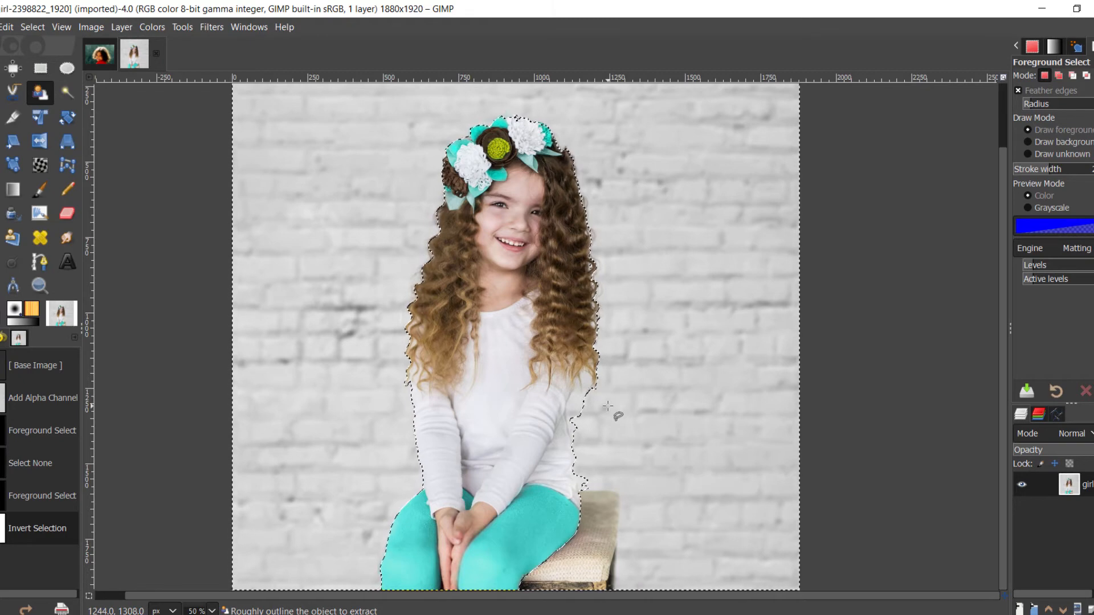
key(Delete)
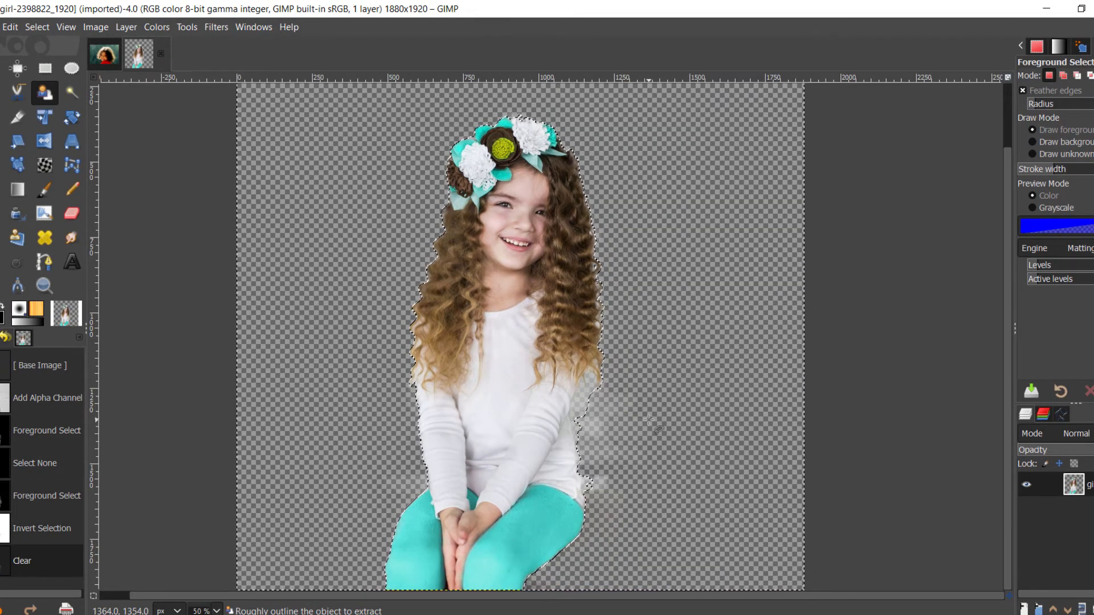
key(ctrl+shift+a)
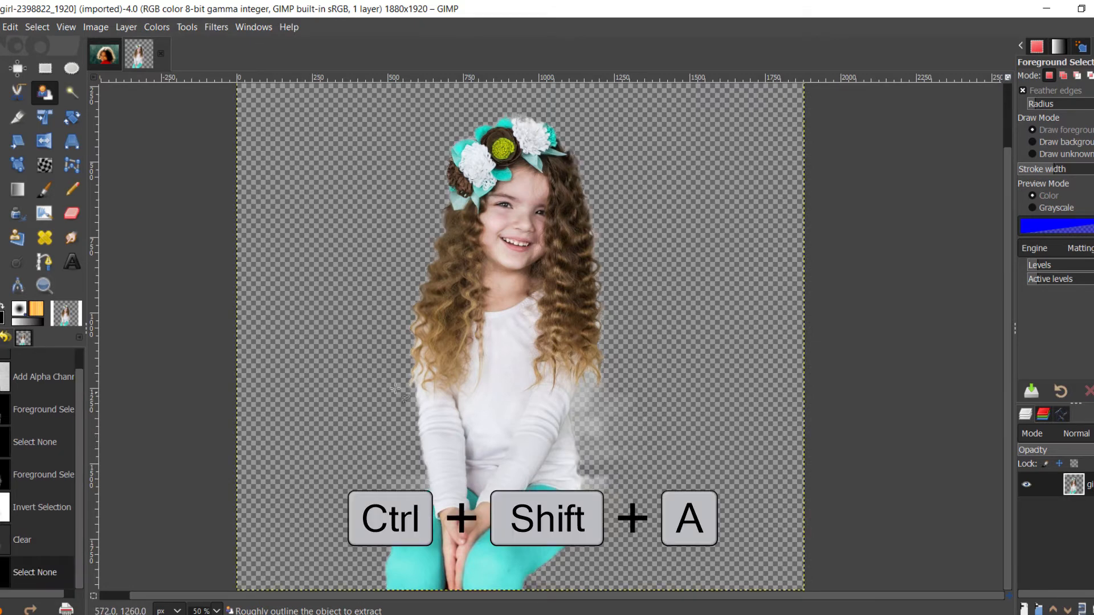
Erase the leftover background haze beside the girl's shirt and waist with the Eraser at size 78.
click(71, 213)
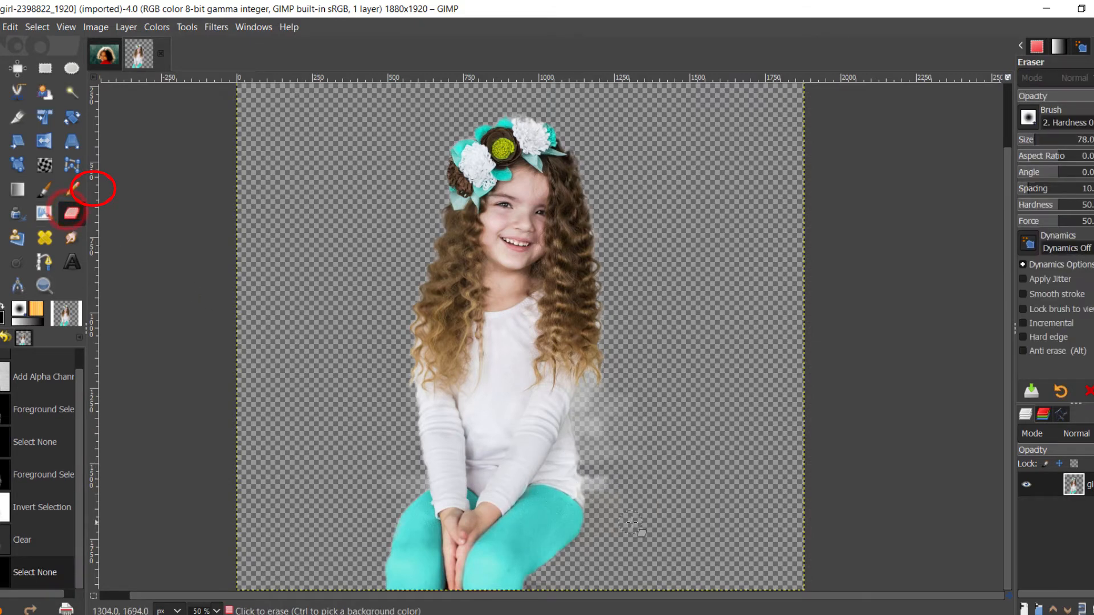
click(599, 482)
click(600, 483)
scroll(607, 487, up, 3)
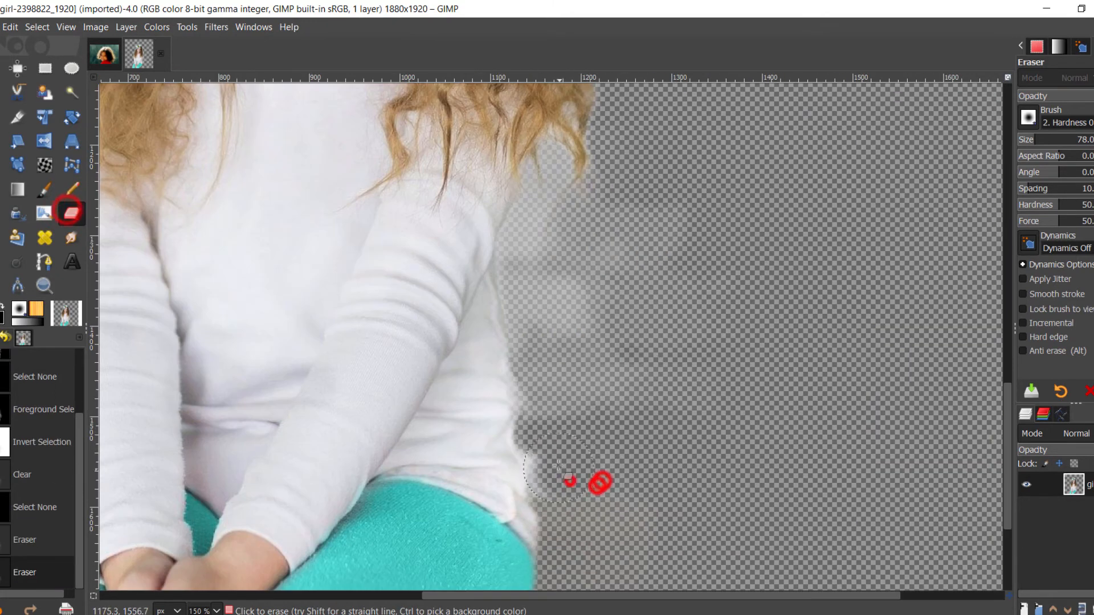
drag(557, 465, 554, 456)
drag(590, 381, 624, 233)
Erase the background haze between the hair tips beside the girl's upper sleeve with the Eraser reduced to size 19.
key(bracketleft)
key(bracketleft)
key(bracketleft)
key(bracketleft)
key(bracketleft)
key(bracketleft)
key(bracketleft)
key(bracketleft)
key(bracketleft)
key(bracketleft)
key(bracketleft)
key(bracketleft)
key(bracketleft)
key(bracketleft)
key(bracketleft)
key(bracketleft)
key(bracketleft)
key(bracketleft)
key(bracketleft)
key(bracketleft)
click(552, 158)
click(527, 172)
click(535, 187)
click(545, 163)
click(567, 162)
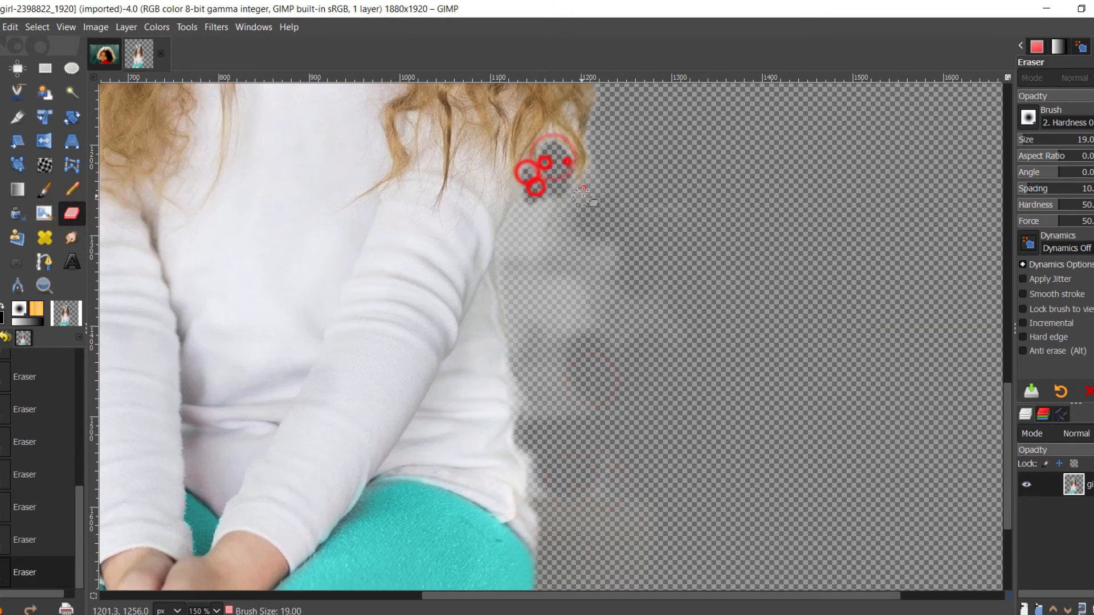
click(583, 189)
click(599, 159)
Enlarge the Eraser and remove the haze beside the sleeve and waist, increasing the brush size to 93.
key(bracketright)
key(bracketright)
key(bracketright)
key(bracketright)
key(bracketright)
key(bracketright)
key(bracketright)
key(bracketright)
key(bracketright)
key(bracketright)
key(bracketright)
key(bracketright)
key(bracketright)
key(bracketright)
key(bracketright)
key(bracketright)
key(bracketright)
key(bracketright)
key(bracketright)
key(bracketright)
mouse_move(569, 212)
mouse_down()
mouse_move(530, 224)
mouse_move(544, 256)
mouse_up()
mouse_move(527, 330)
mouse_down()
mouse_move(543, 482)
mouse_move(639, 381)
mouse_up()
key(bracketright)
key(bracketright)
key(bracketright)
key(bracketright)
key(bracketright)
key(bracketright)
key(bracketright)
key(bracketright)
key(bracketright)
key(bracketright)
key(bracketright)
key(bracketright)
key(bracketright)
key(bracketright)
key(bracketright)
key(bracketright)
key(bracketright)
key(bracketright)
key(bracketright)
key(bracketright)
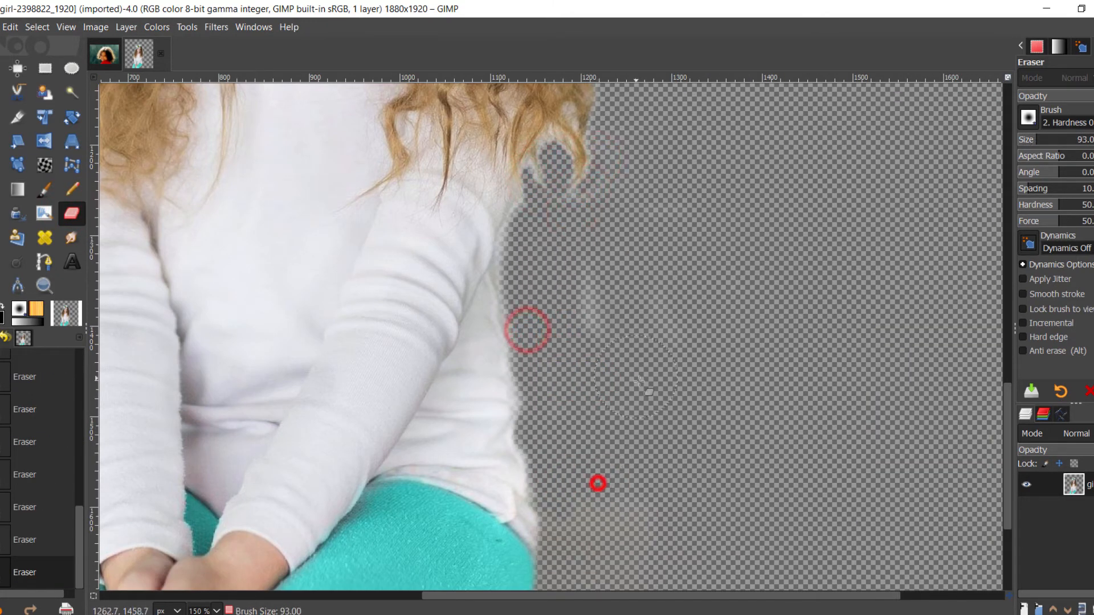
Check the cutout's hair and shirt edges and erase the haze beside the opposite sleeve with the Eraser at size 93.
scroll(613, 468, down, 5)
scroll(603, 468, up, 3)
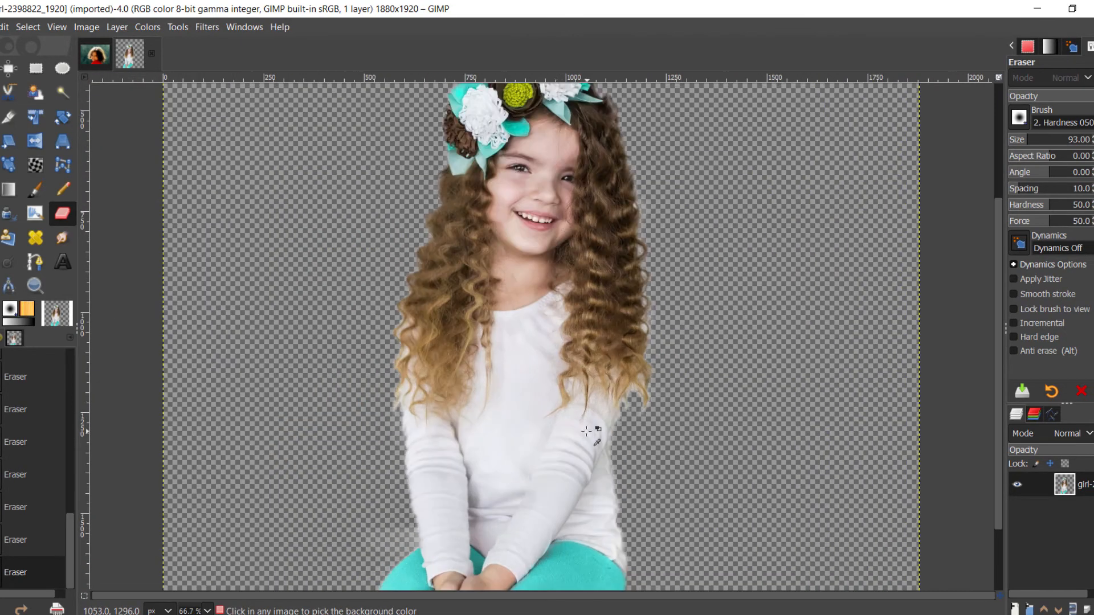
scroll(508, 354, up, 2)
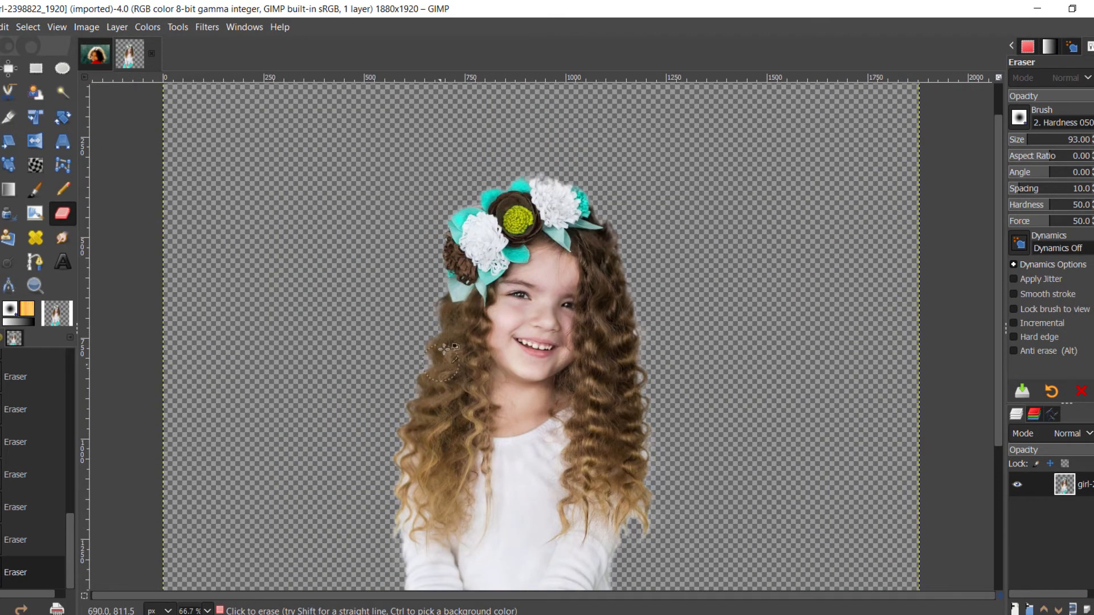
scroll(431, 355, up, 1)
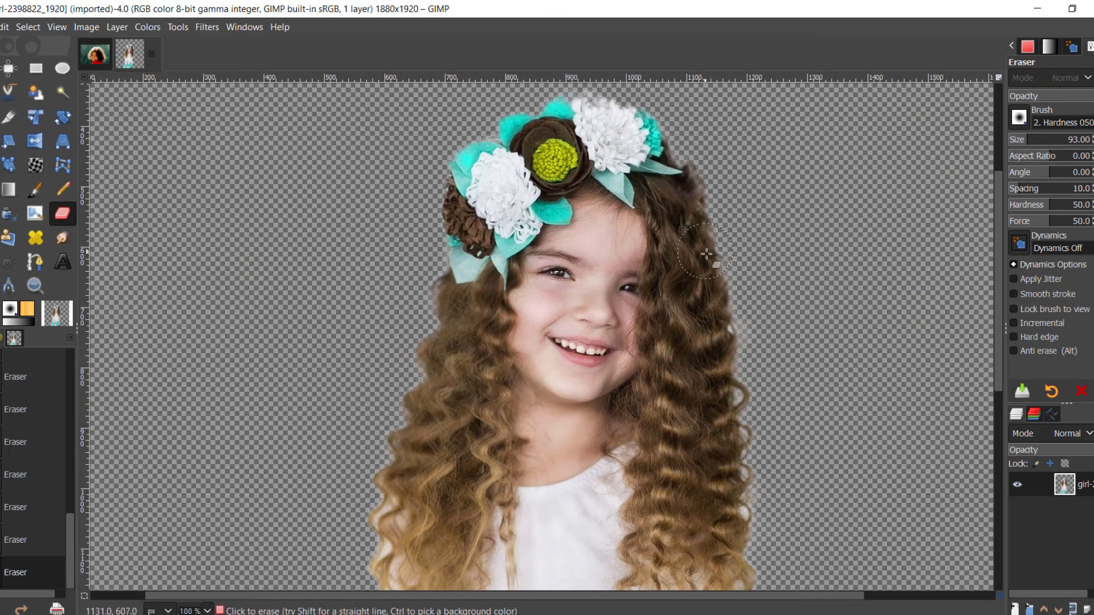
scroll(738, 387, down, 1)
scroll(746, 475, down, 3)
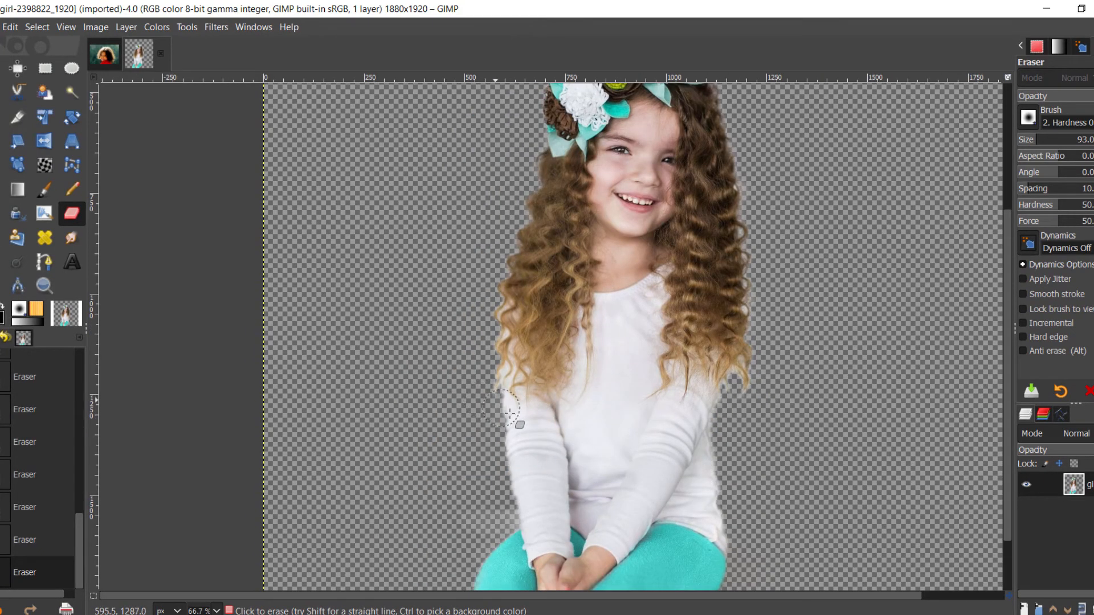
scroll(510, 411, down, 2)
drag(487, 455, 471, 448)
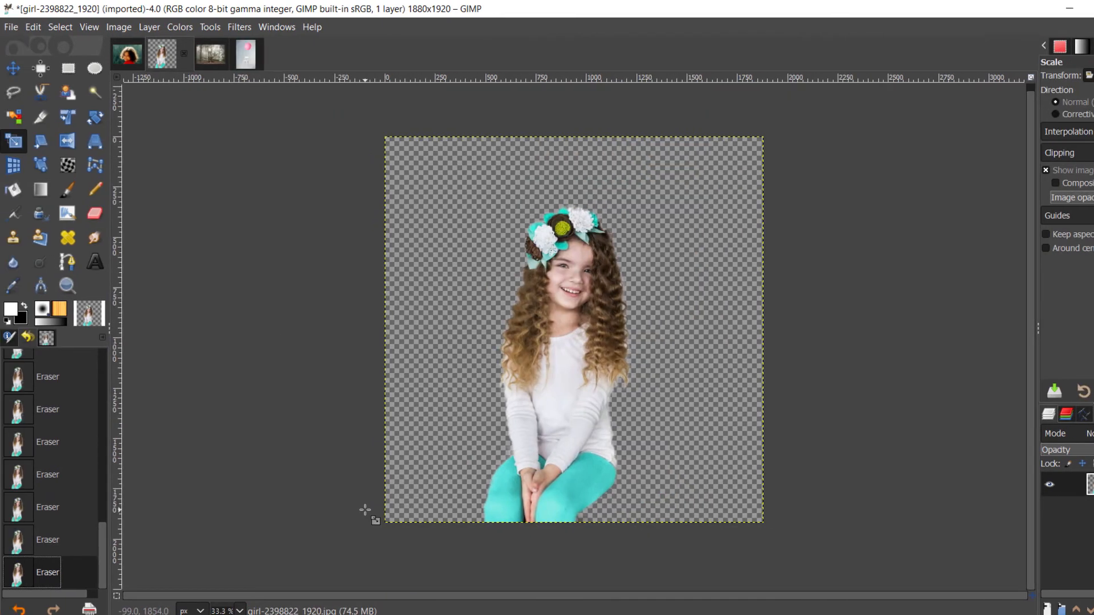
Revert the girl's image in the undo history to the Foreground Select state, before the selection was inverted and cleared.
scroll(49, 535, up, 5)
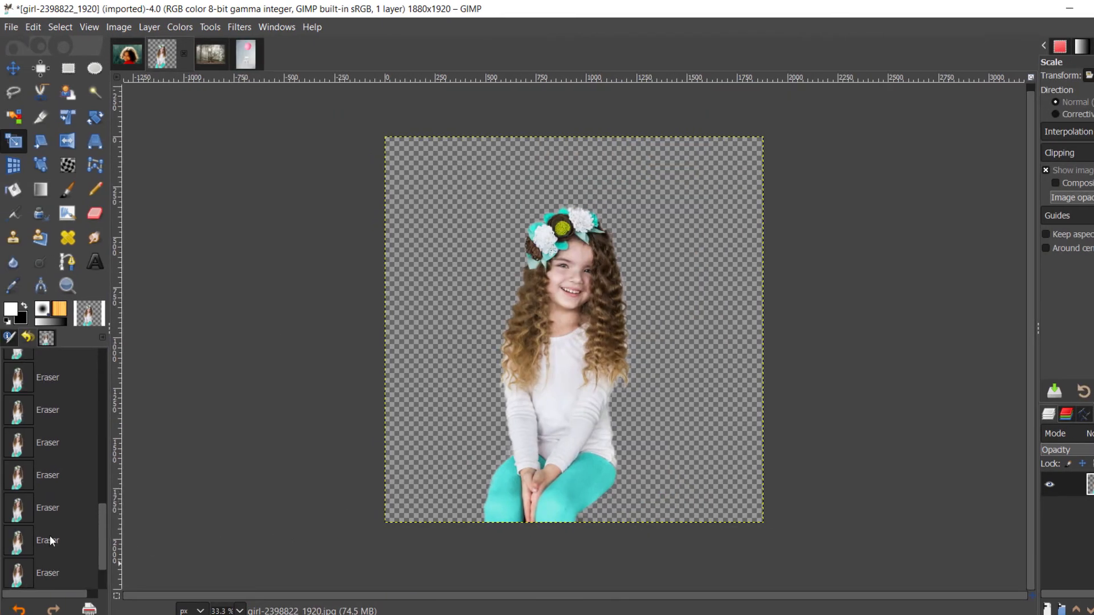
scroll(51, 511, up, 5)
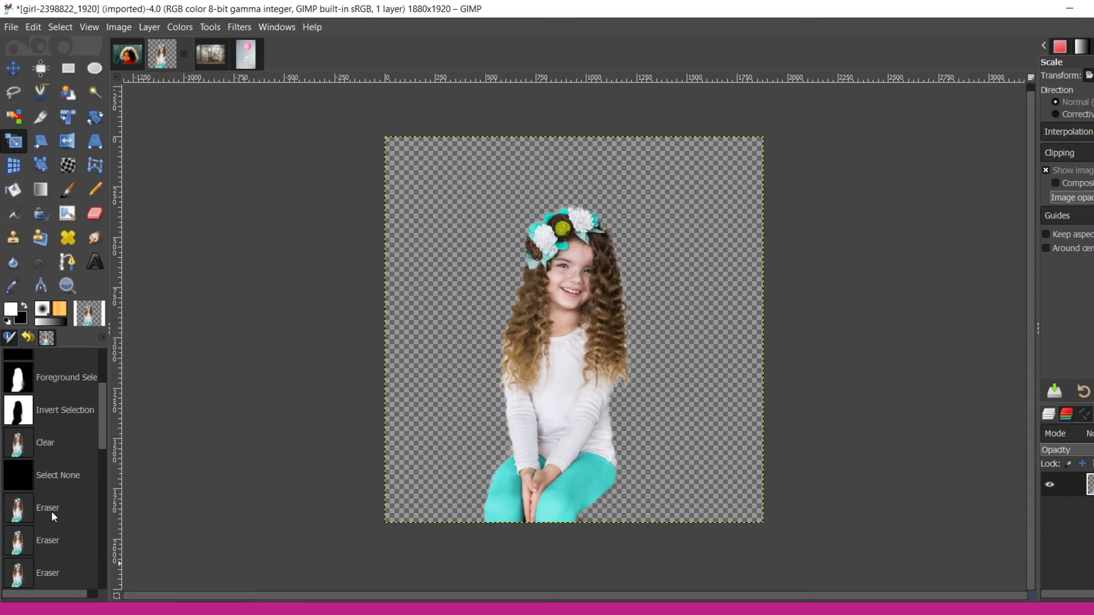
click(66, 368)
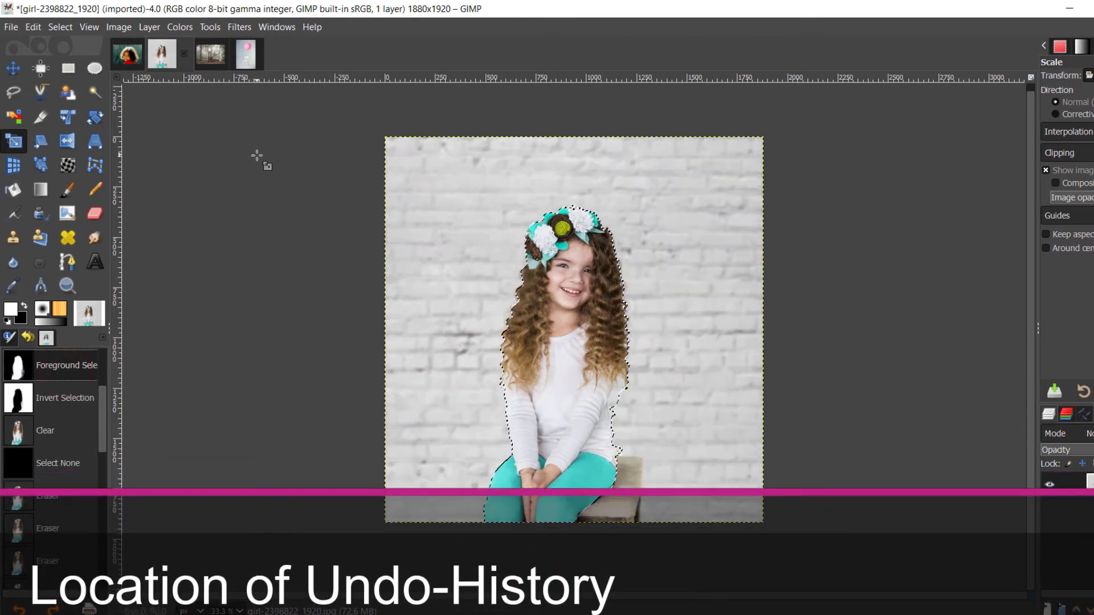
Copy the selected girl, paste her into the chair-731171_1920 image, and turn the floating selection into a new layer.
key(ctrl+c)
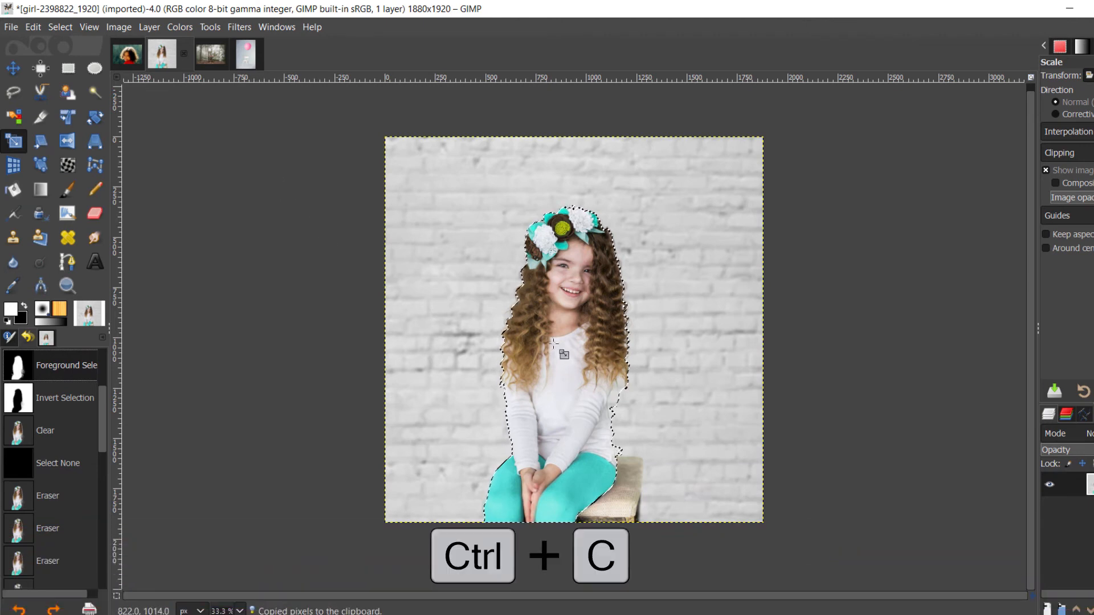
click(246, 53)
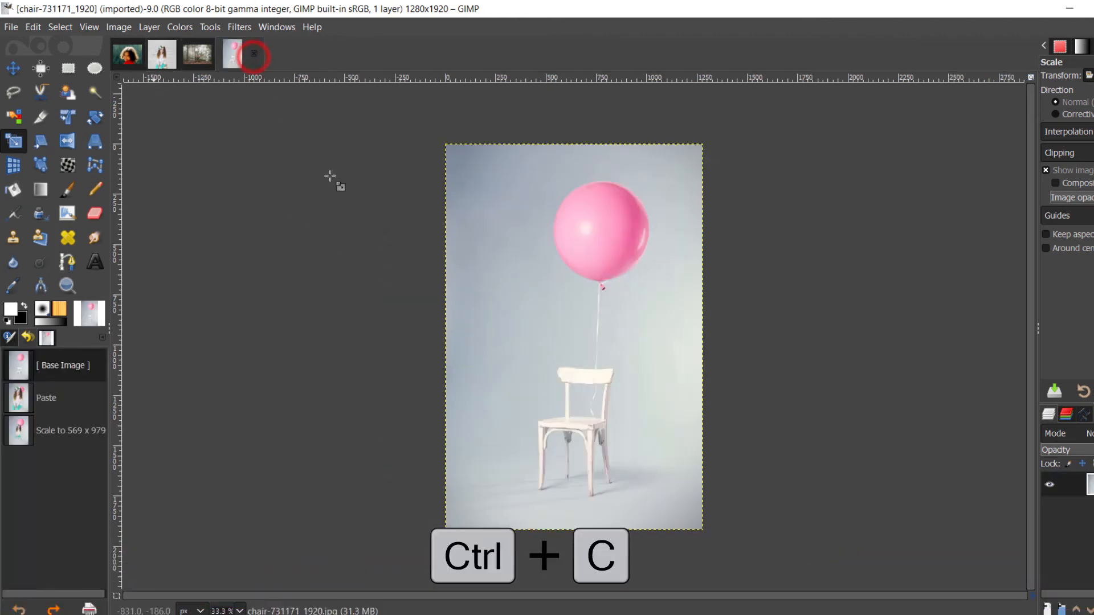
key(ctrl+v)
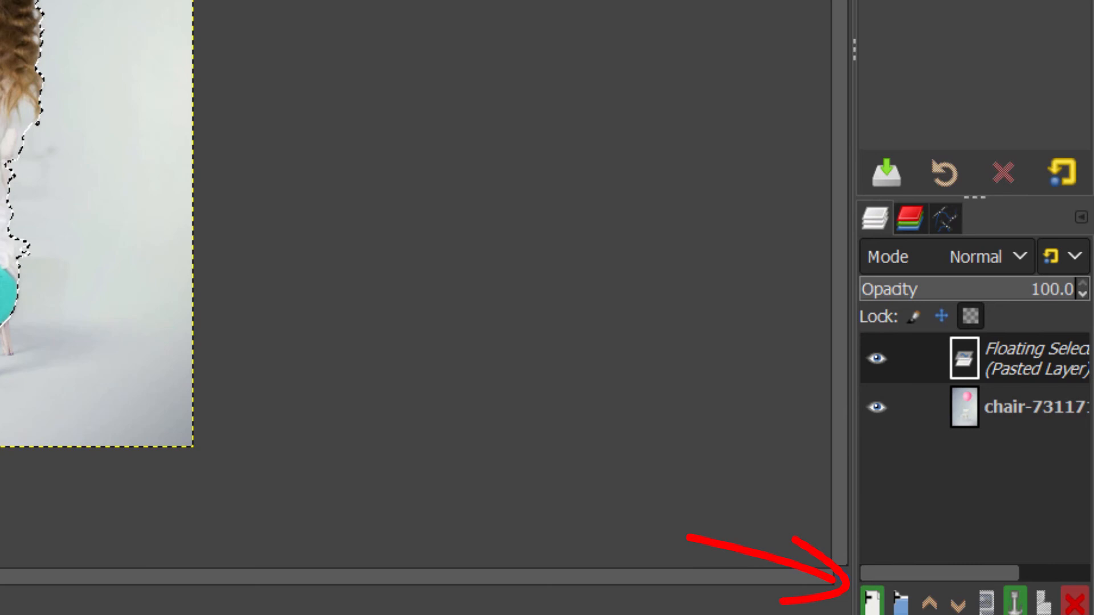
click(870, 604)
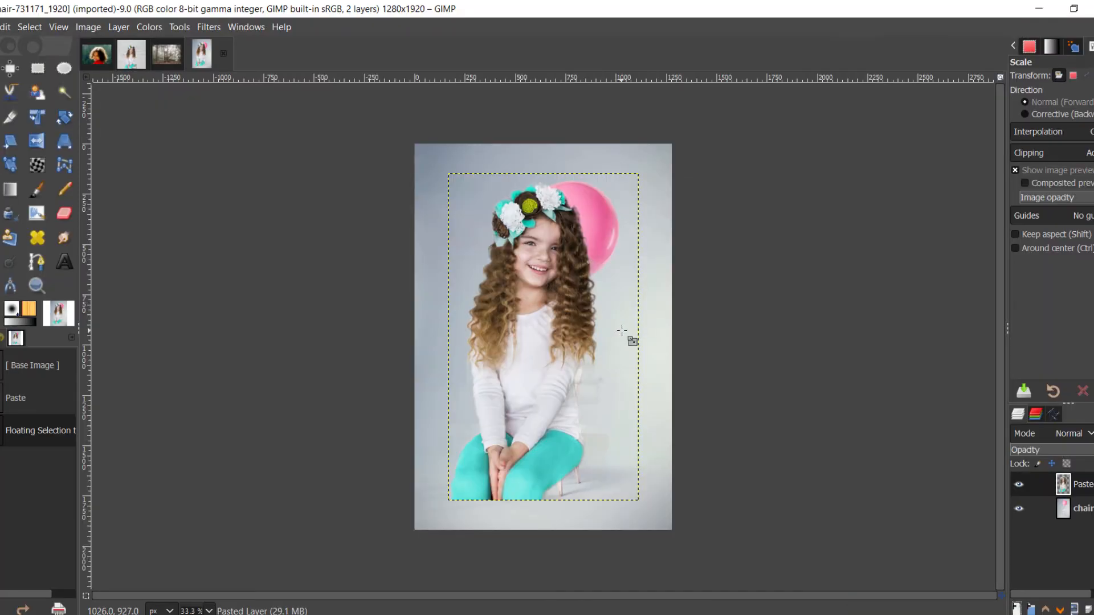
Scale the pasted girl layer proportionally to 568 × 978 px and position her so that she sits on the chair.
key(shift+s)
click(626, 335)
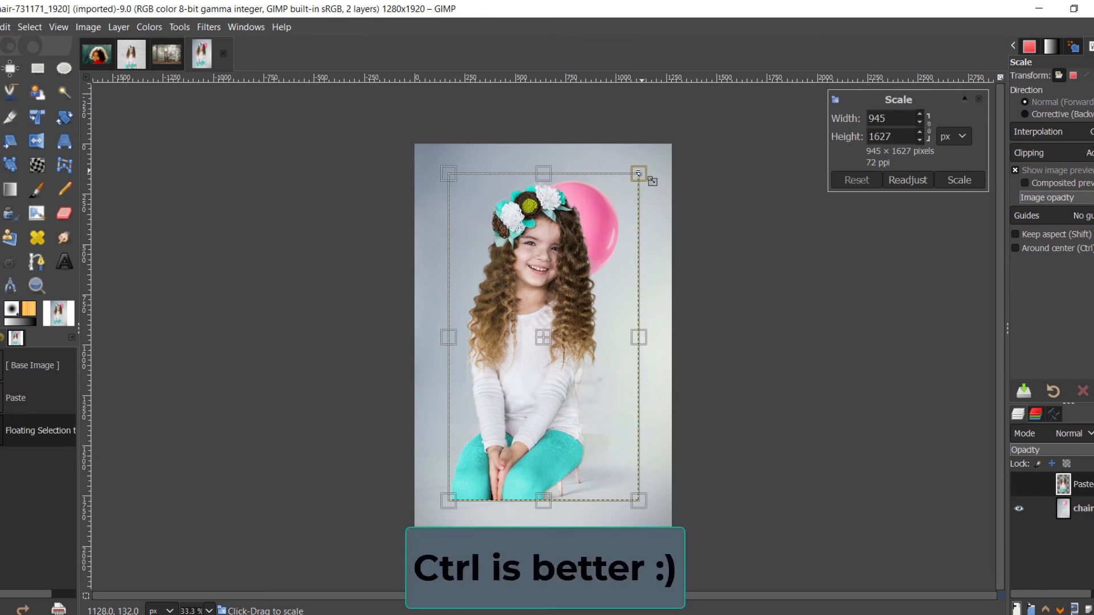
drag(639, 173, 571, 290)
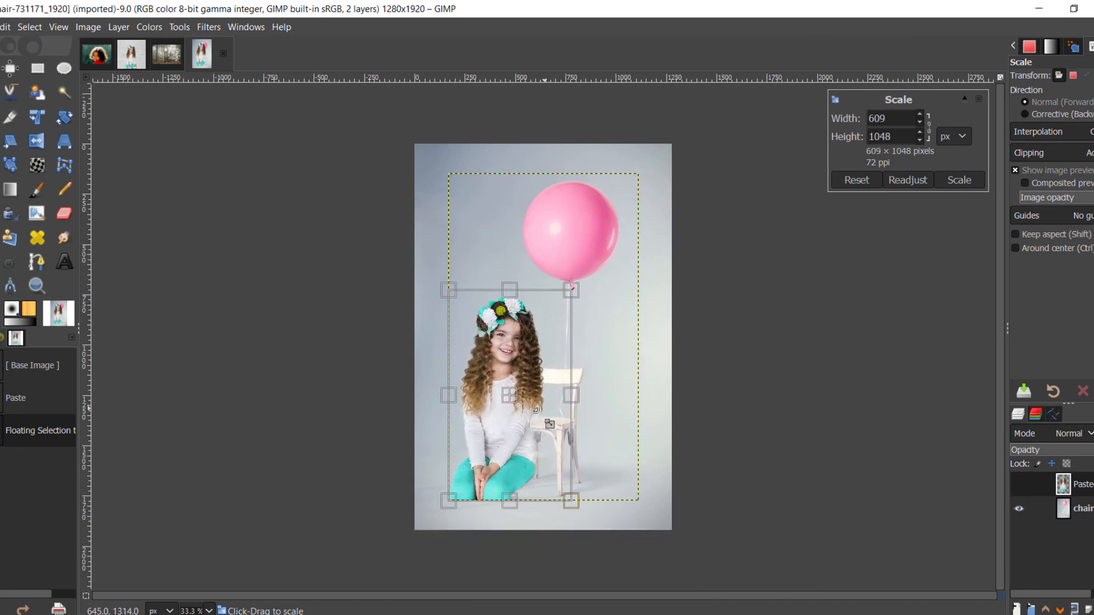
drag(521, 407, 555, 349)
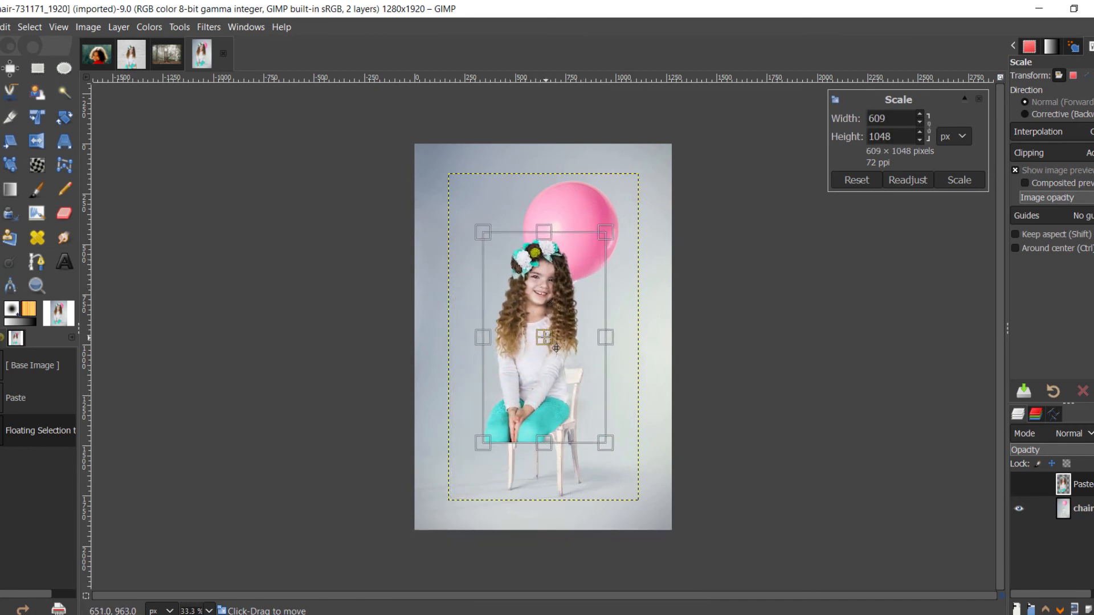
key(shift)
drag(607, 232, 597, 246)
drag(544, 344, 548, 344)
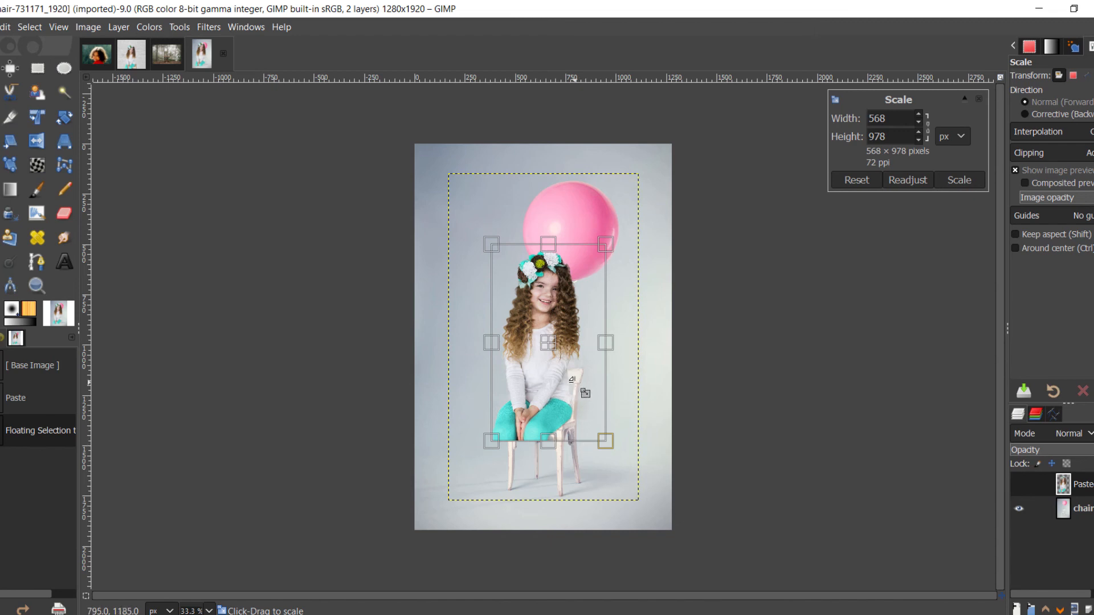
key(Return)
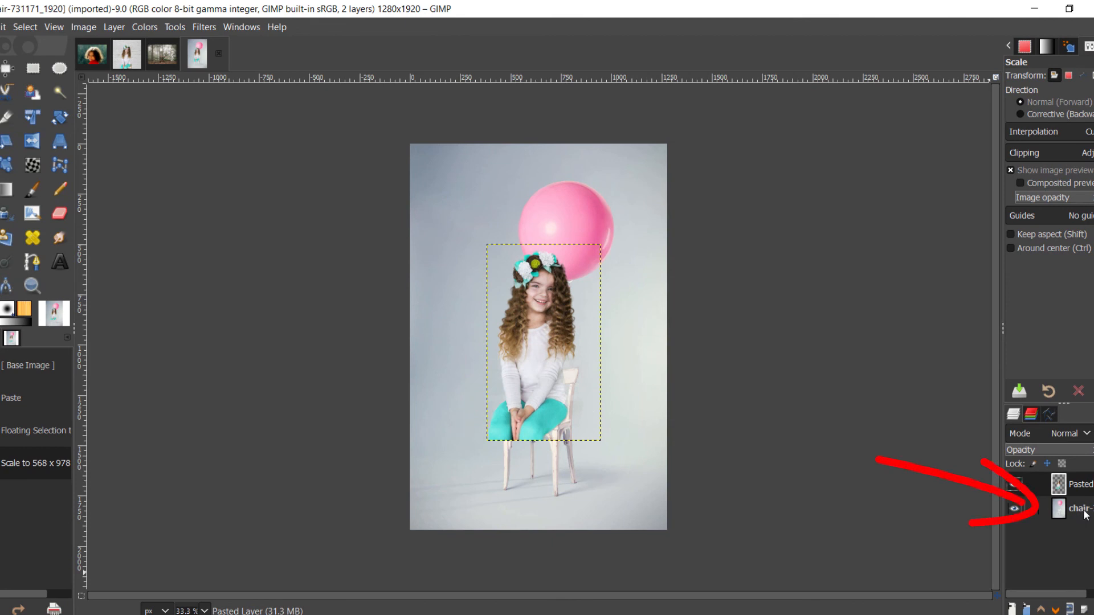
On the chair layer, select a rectangle of about 1278 × 1476 px ending at the leggings' lower edge and crop the image to it.
click(1085, 514)
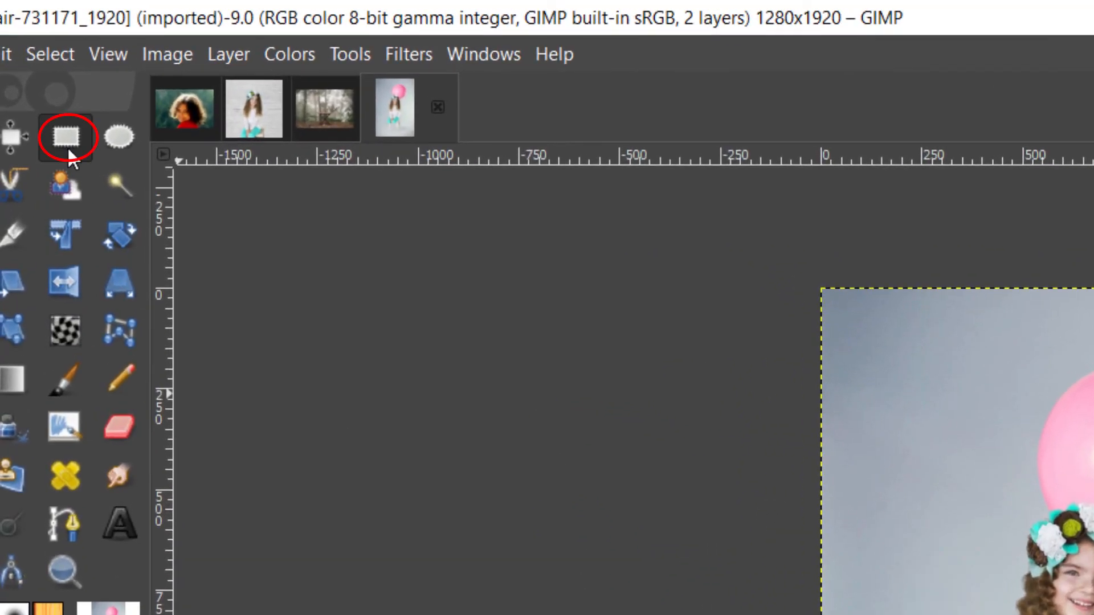
click(67, 146)
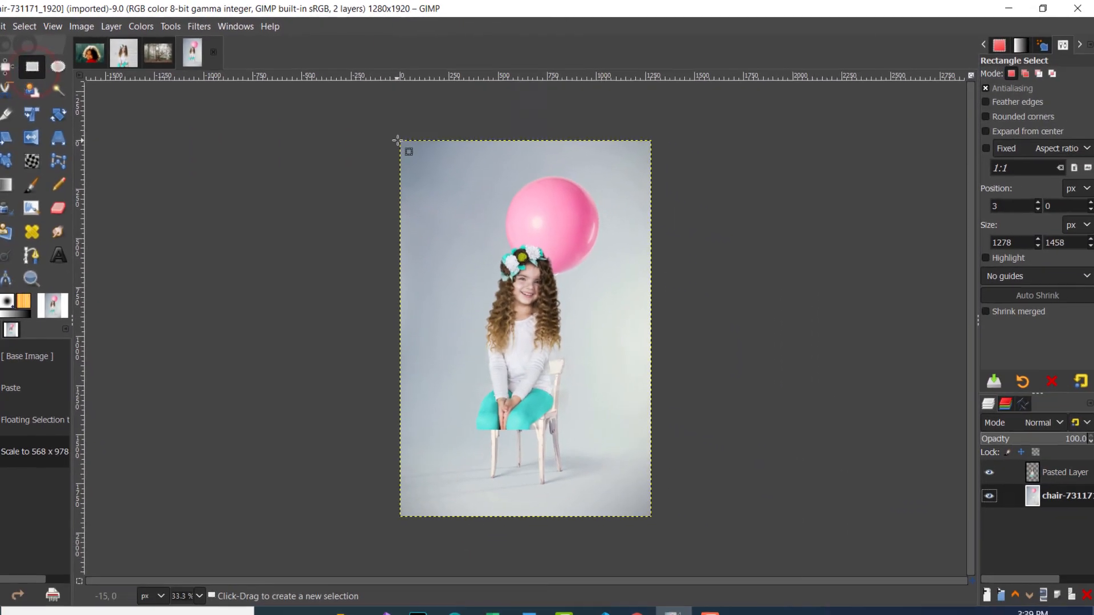
drag(399, 140, 652, 428)
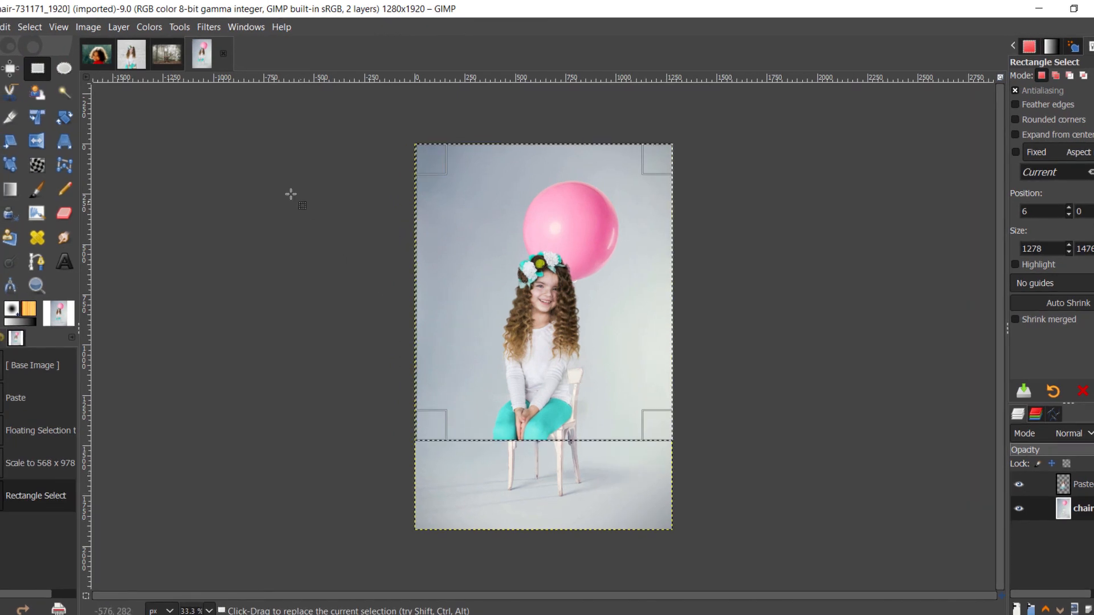
click(88, 27)
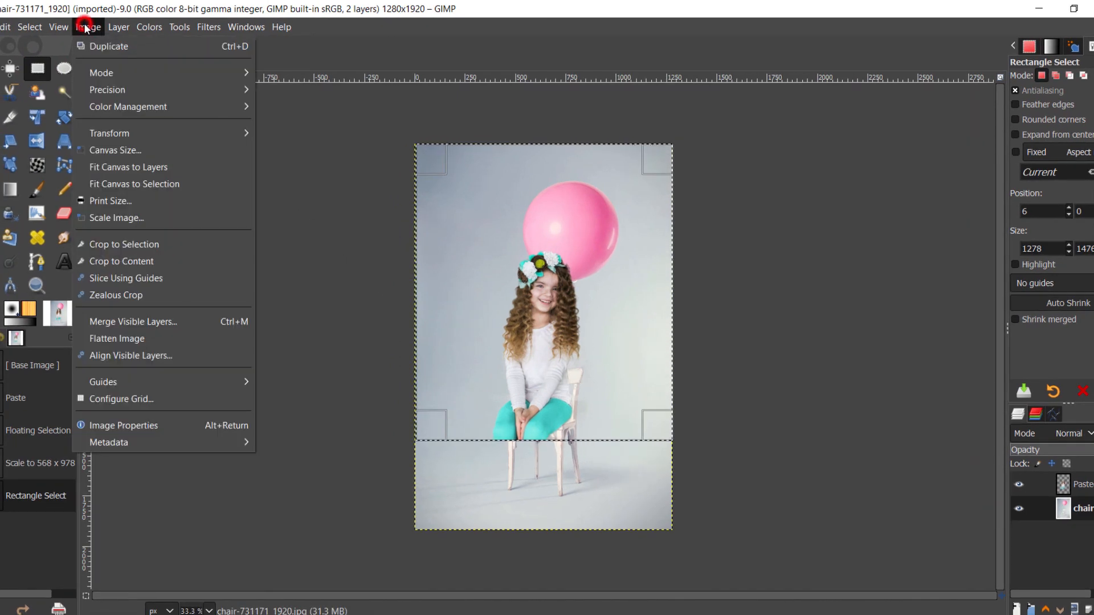
click(156, 247)
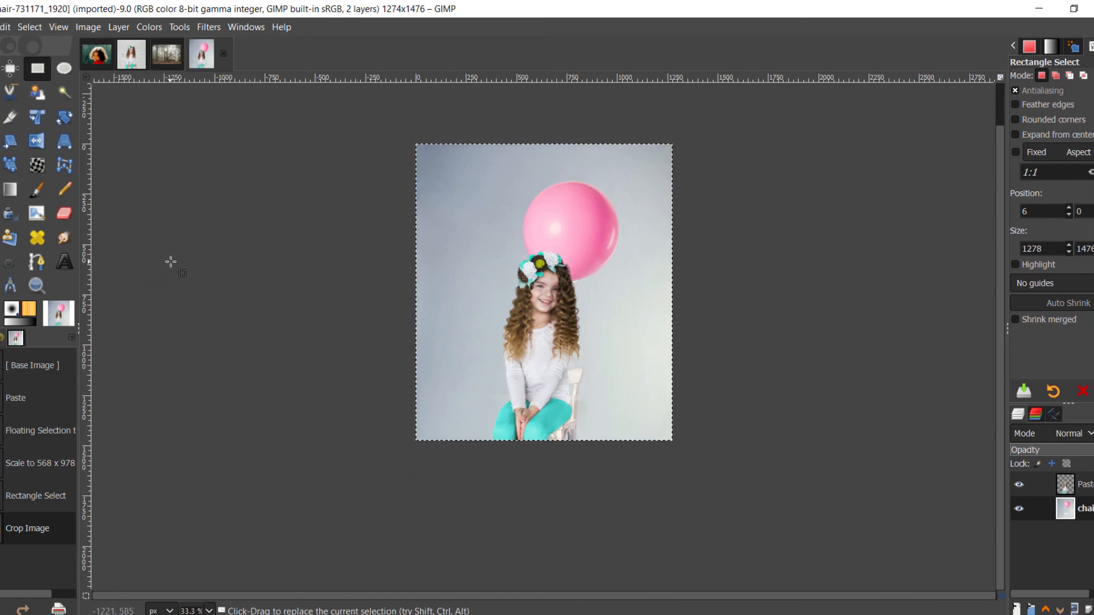